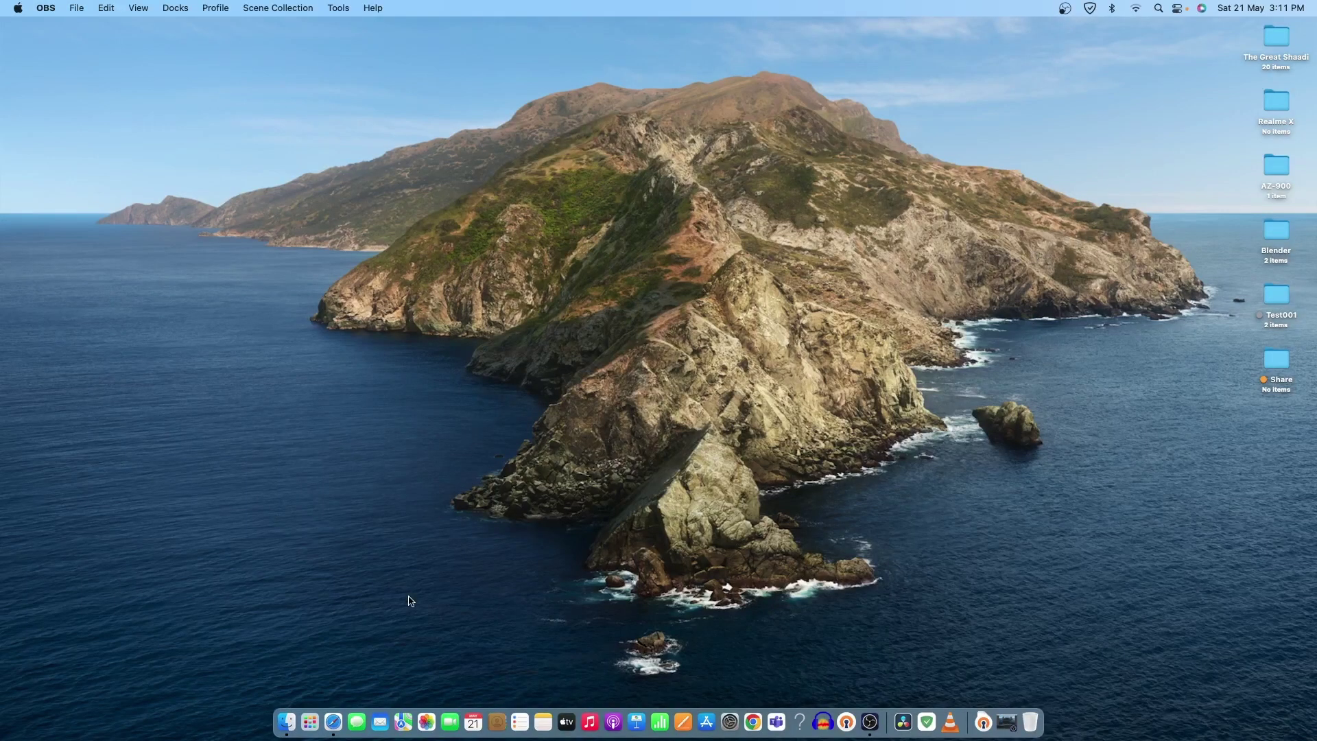
Step: Launch Safari and load the openvpn.net website by entering 'openvpn' in the address bar
click(334, 722)
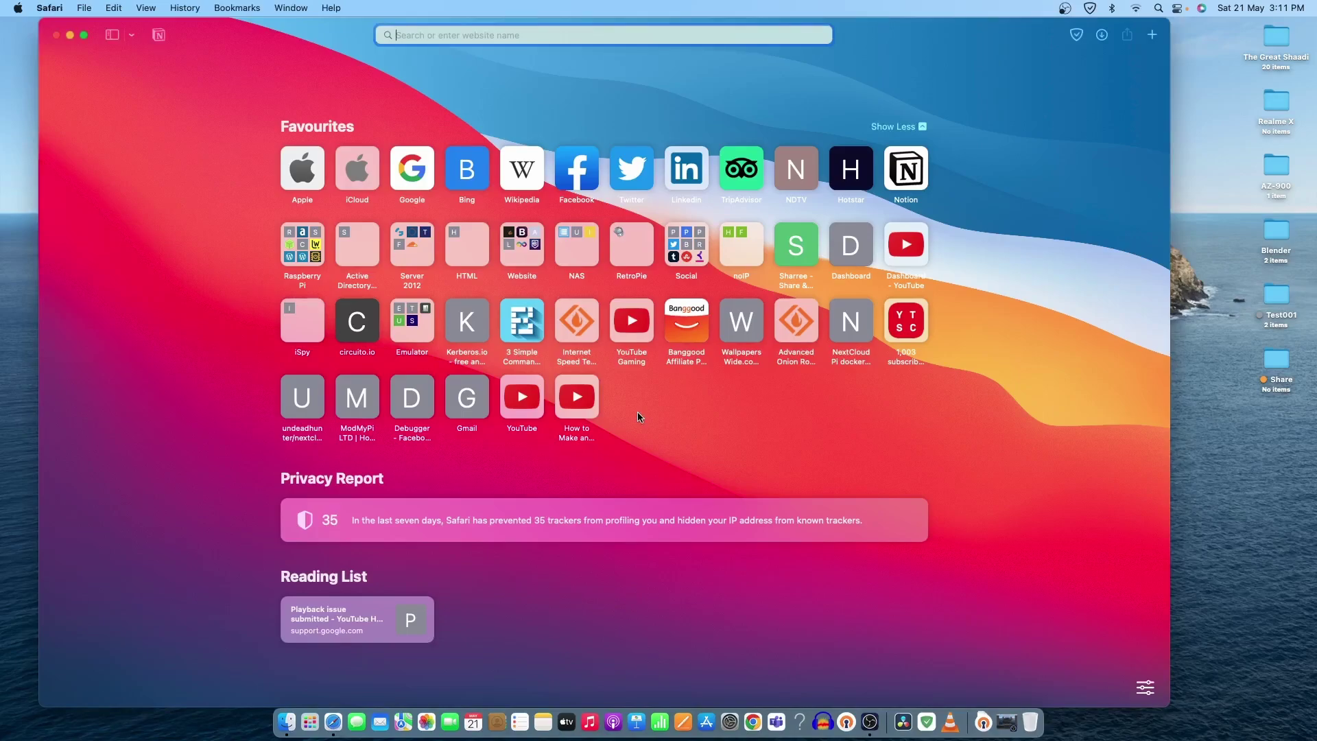
text(openvpn.net)
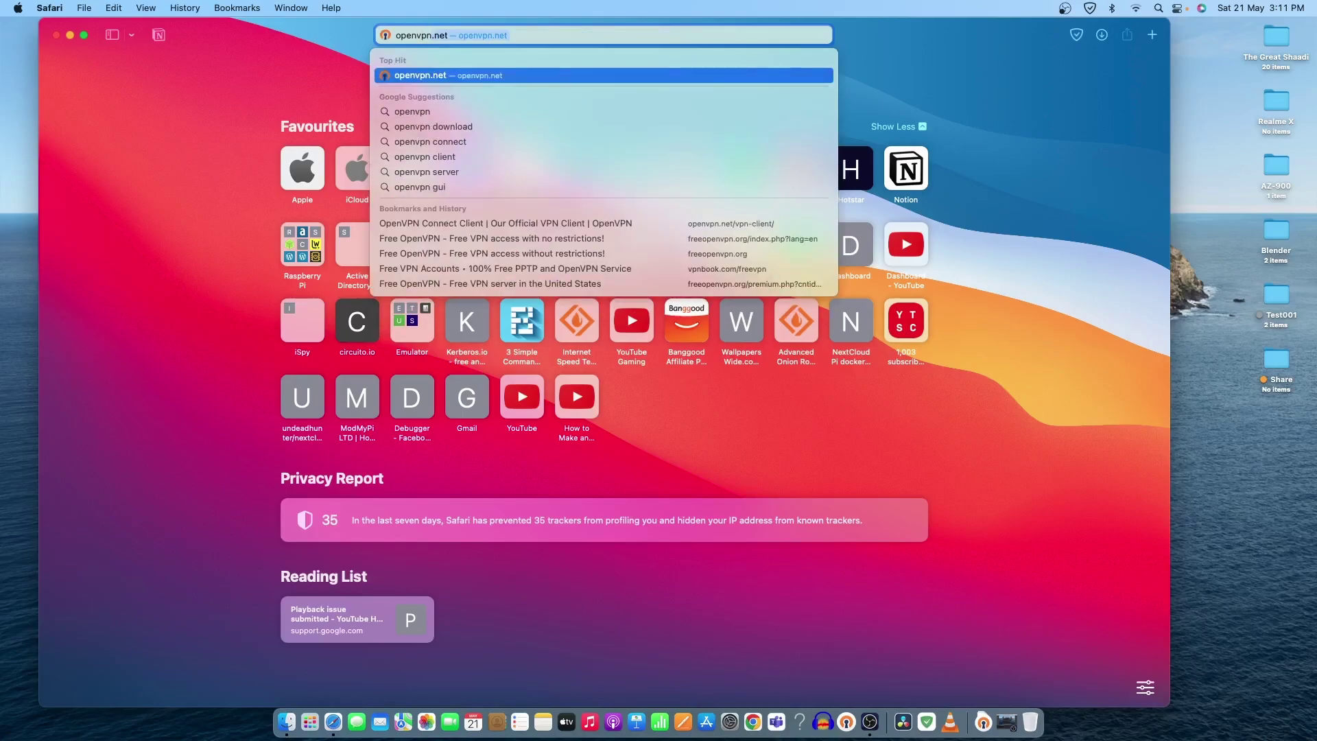
key(Return)
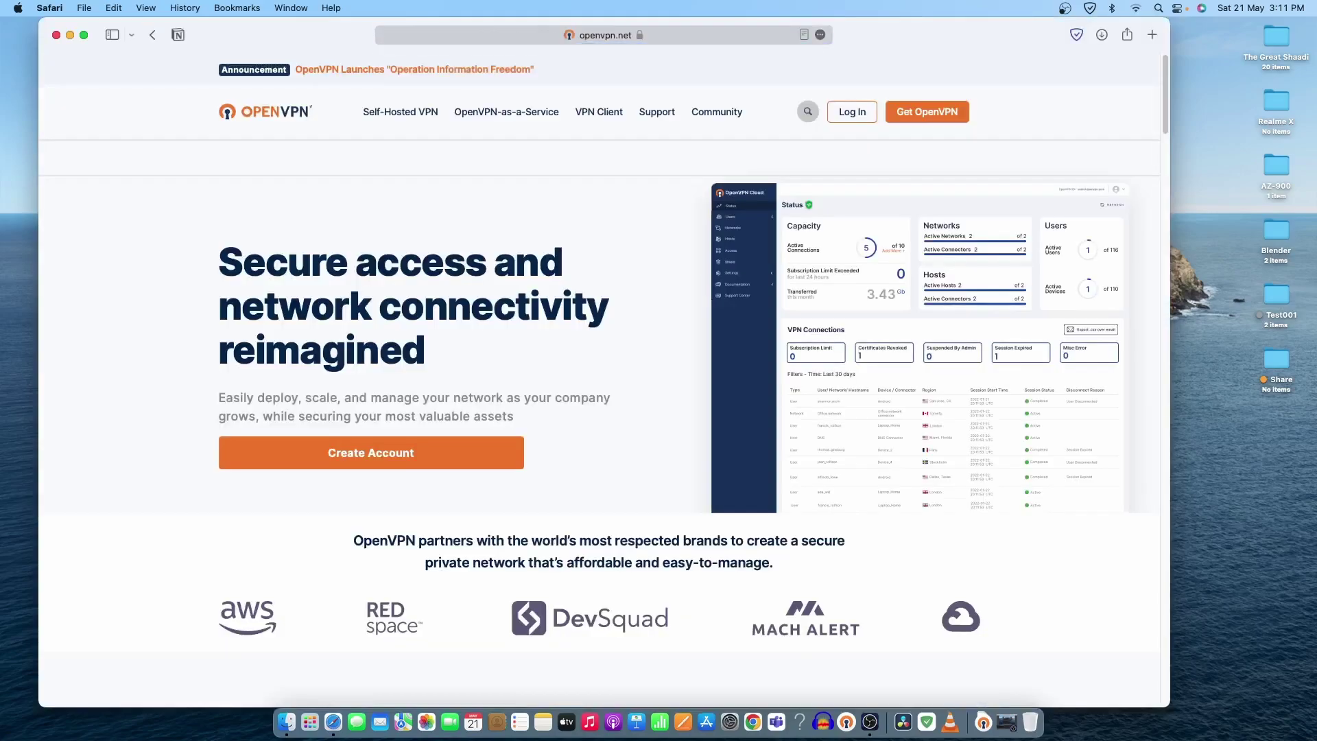
scroll(625, 296, down, 20)
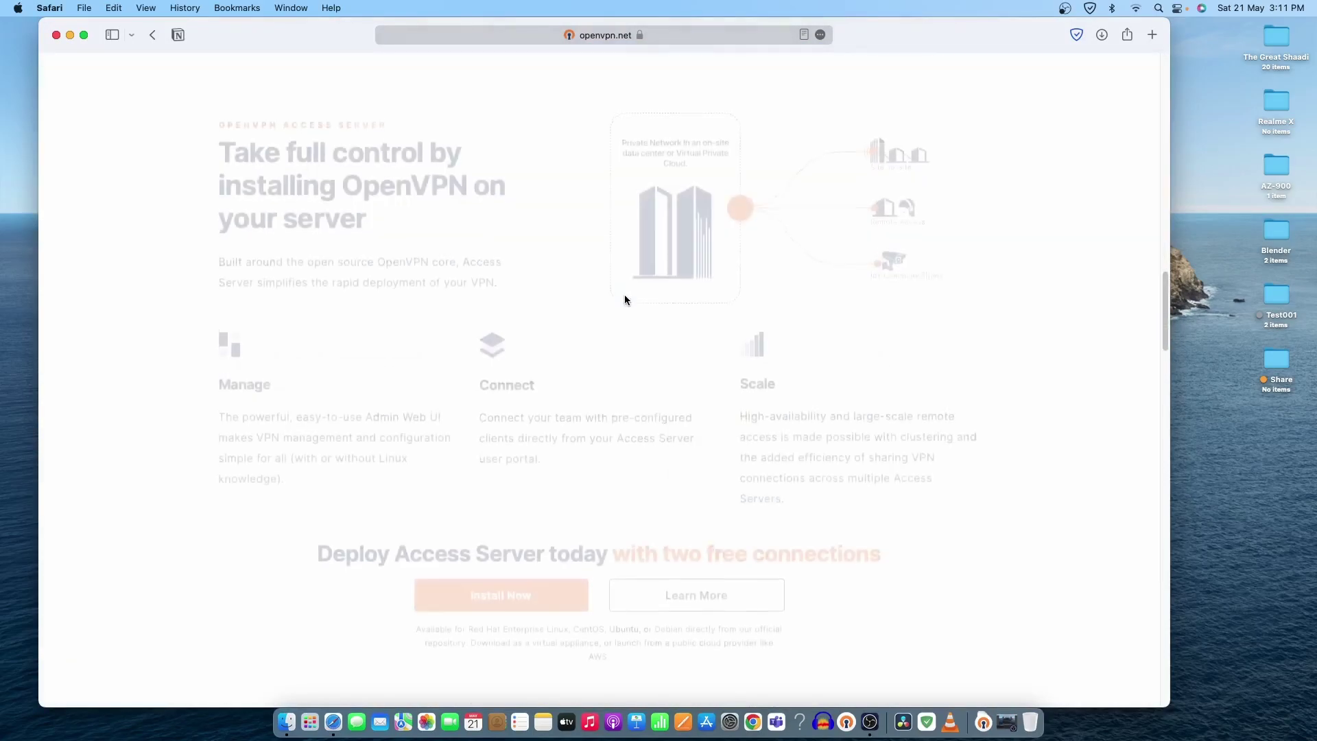
scroll(625, 299, up, 20)
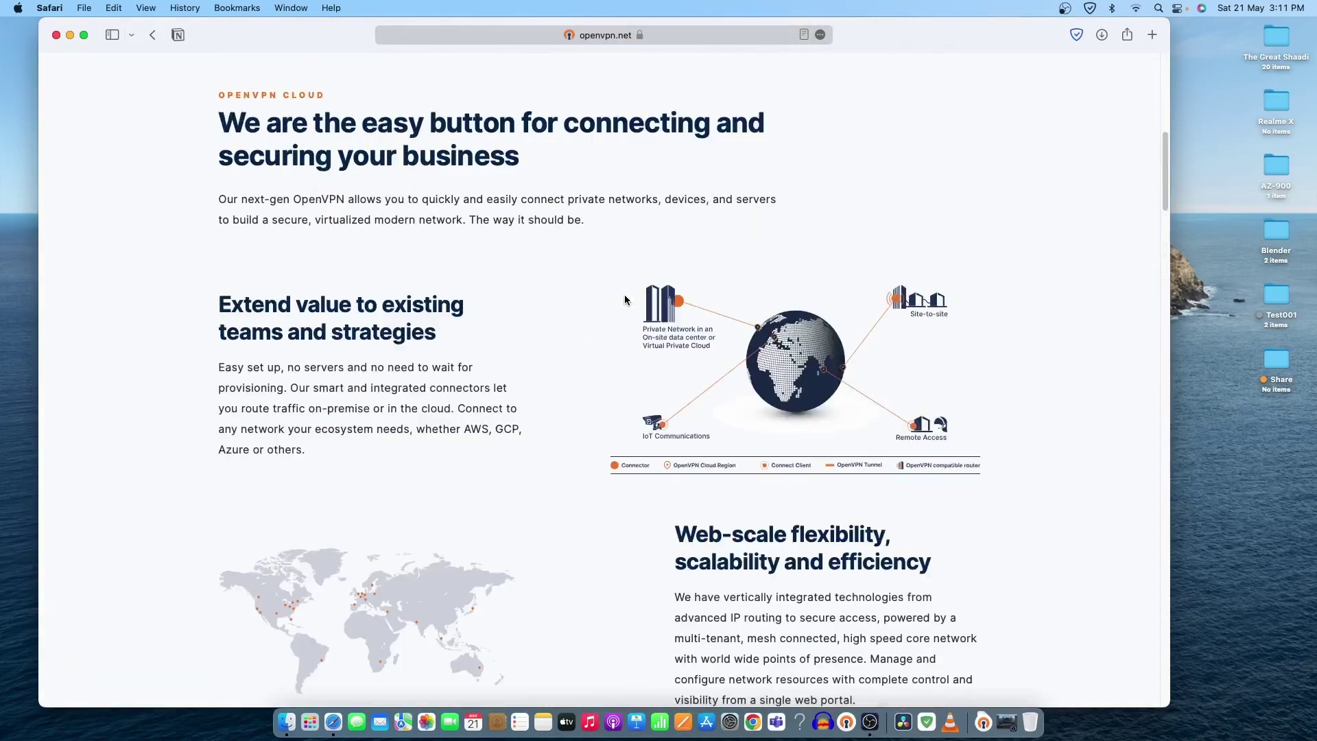
mouse_move(602, 113)
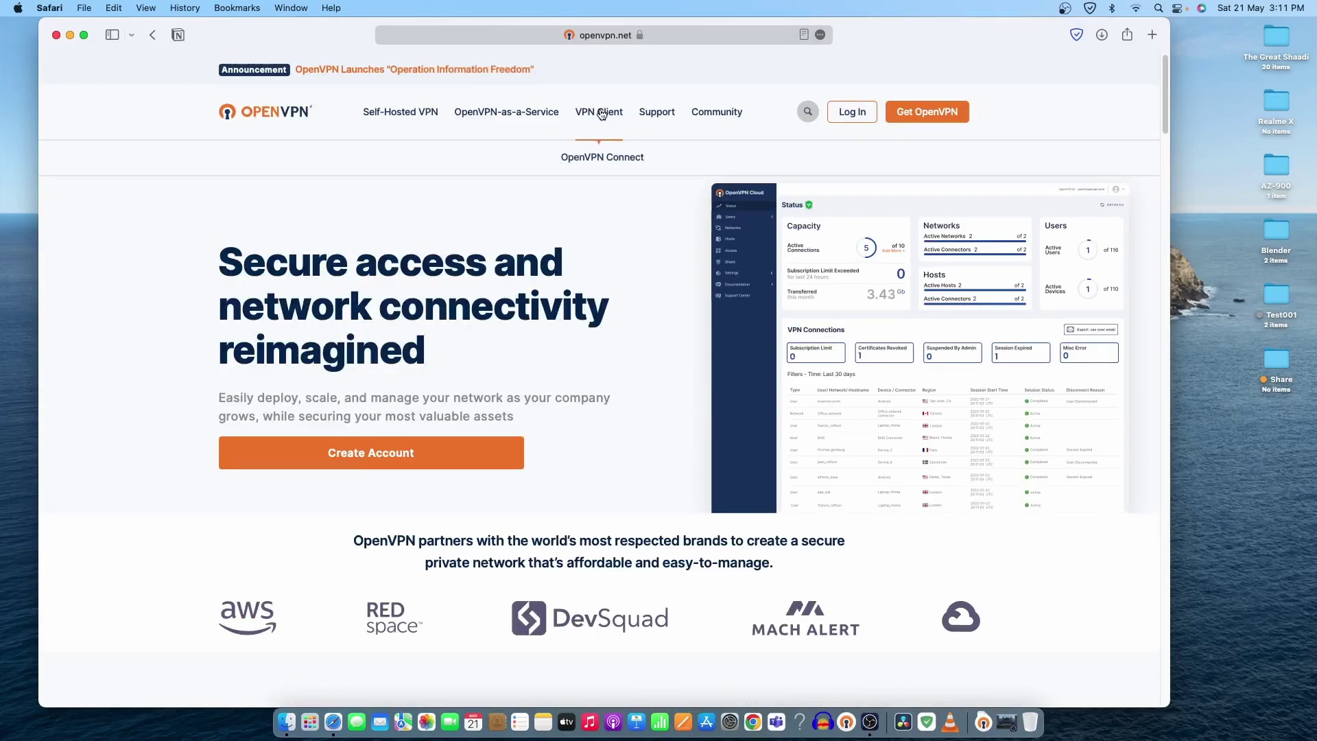
Step: Go to the OpenVPN Connect client download page from the VPN Client menu
click(599, 157)
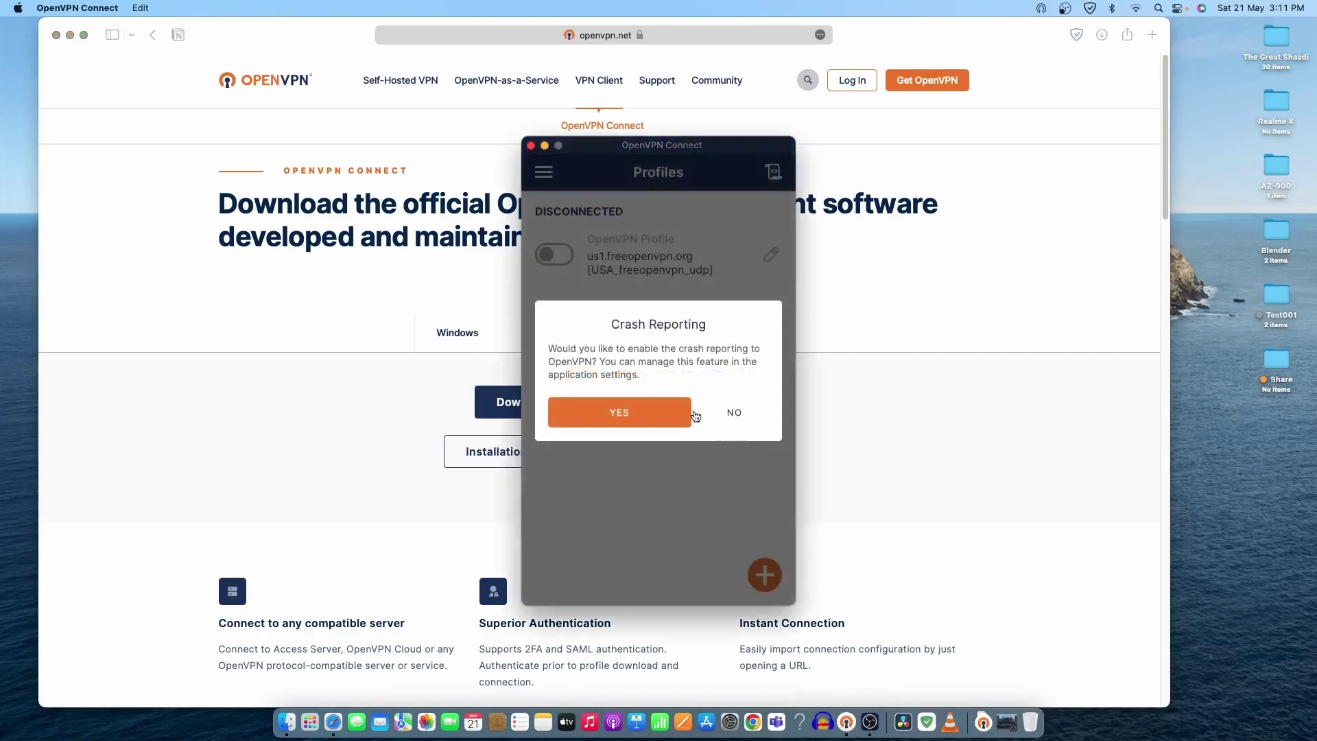
click(733, 414)
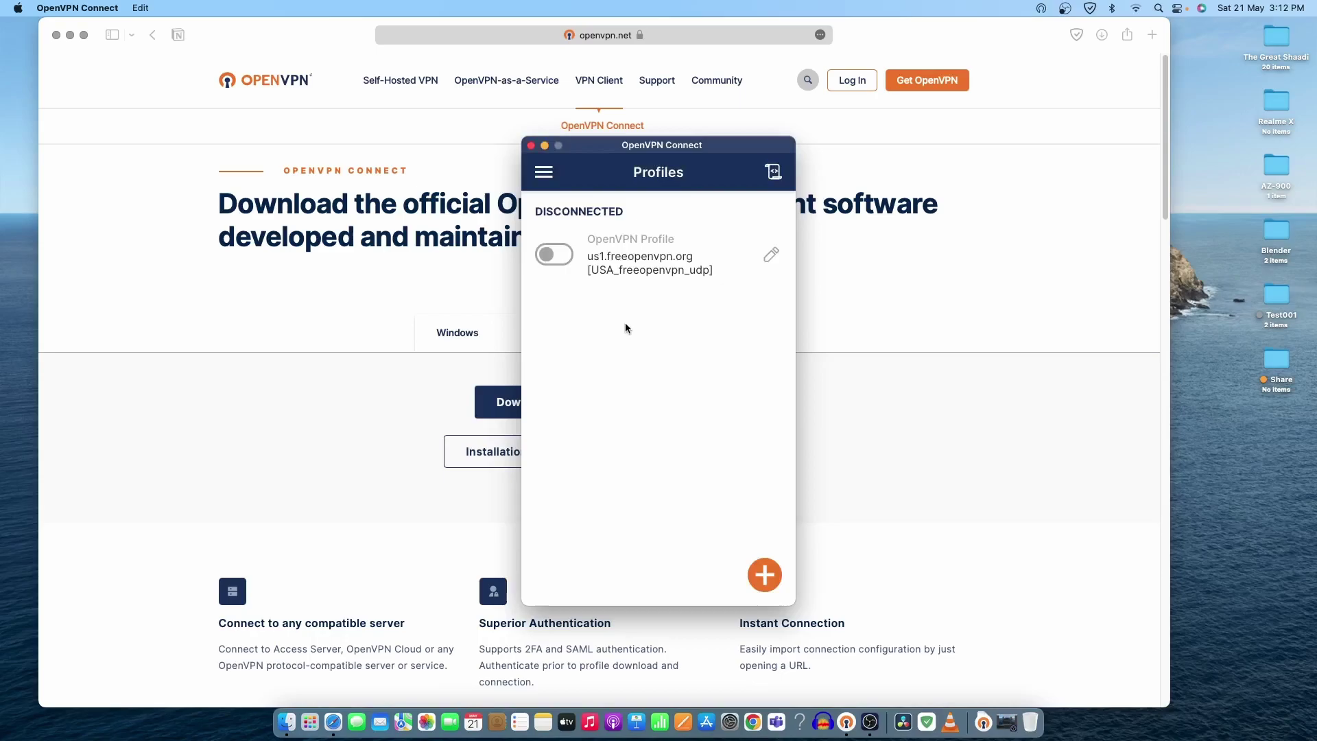
click(545, 173)
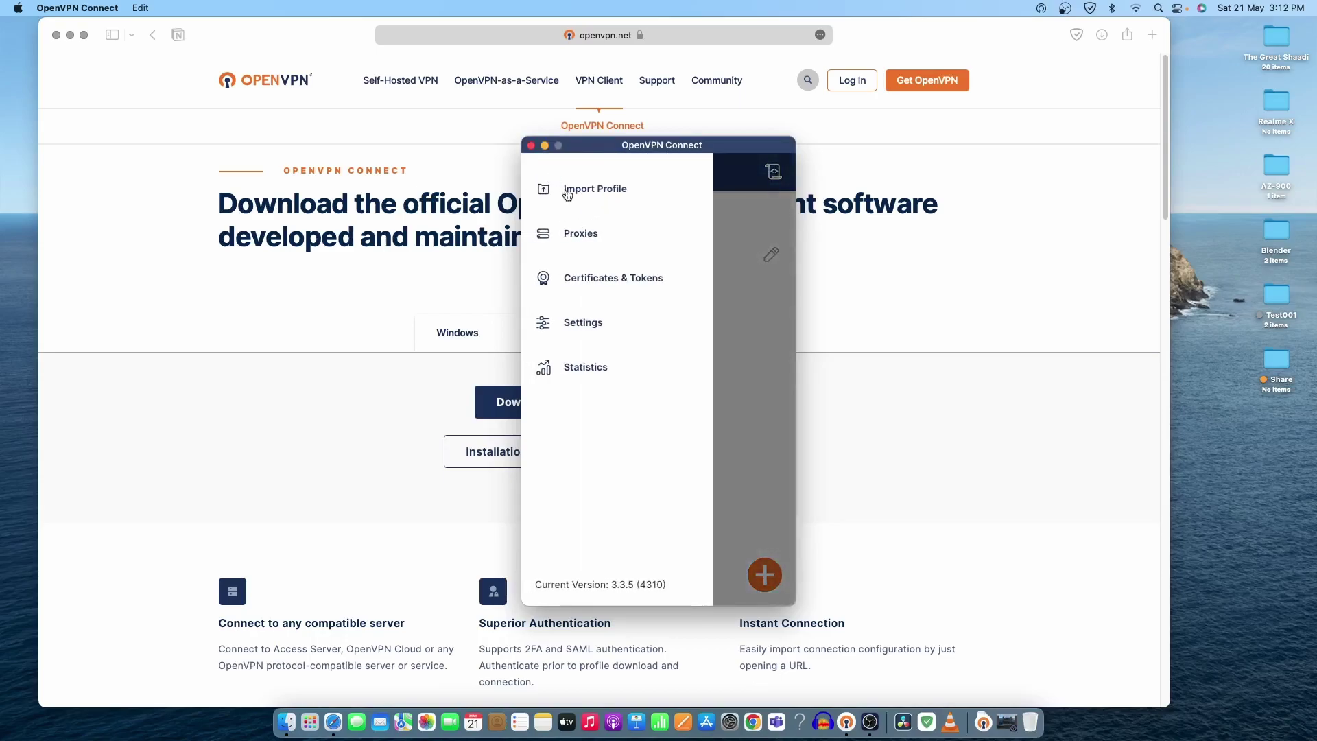
click(775, 335)
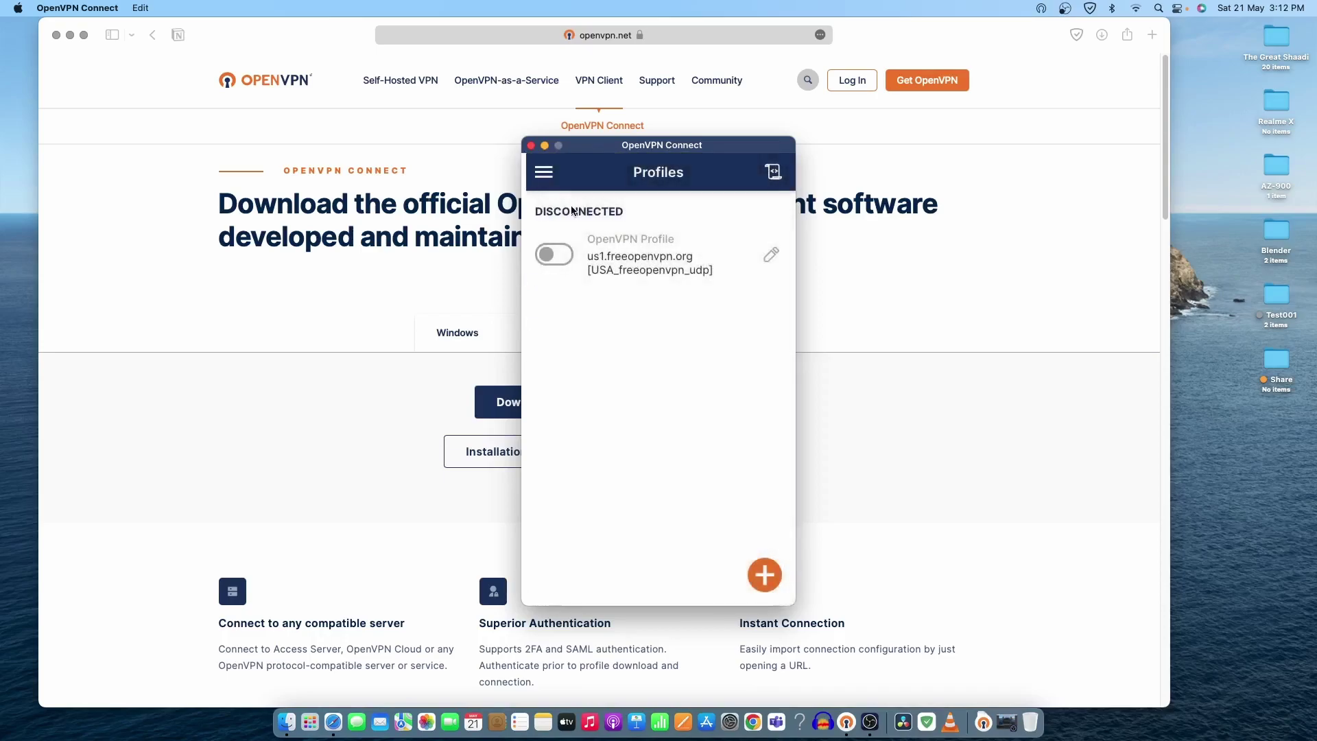
click(543, 177)
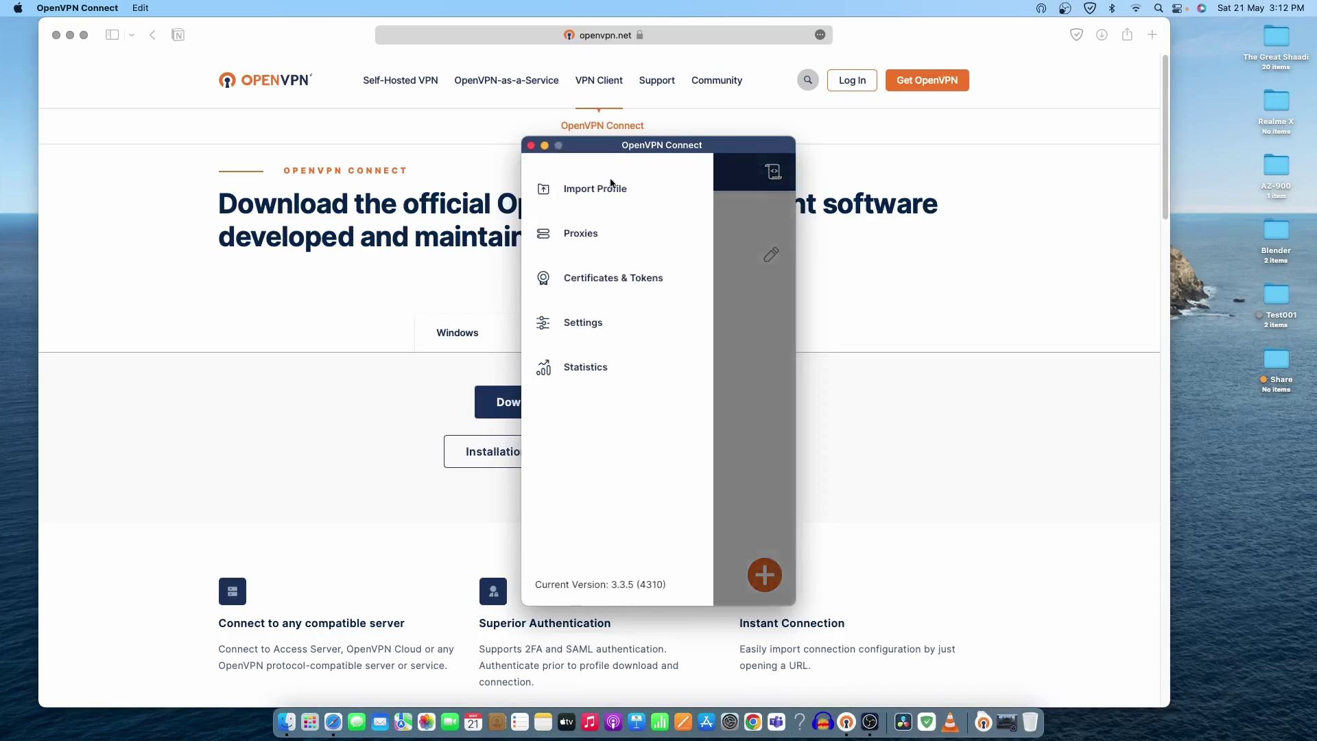
click(744, 389)
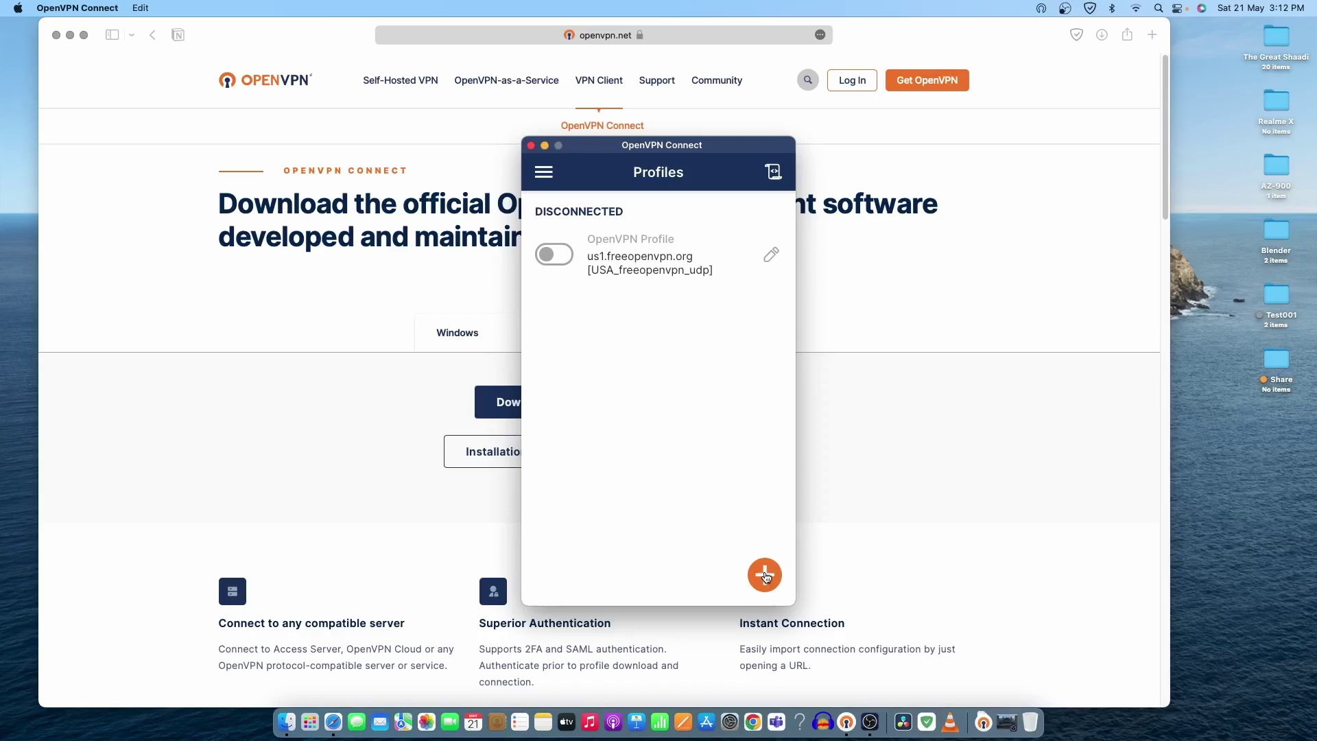
click(766, 577)
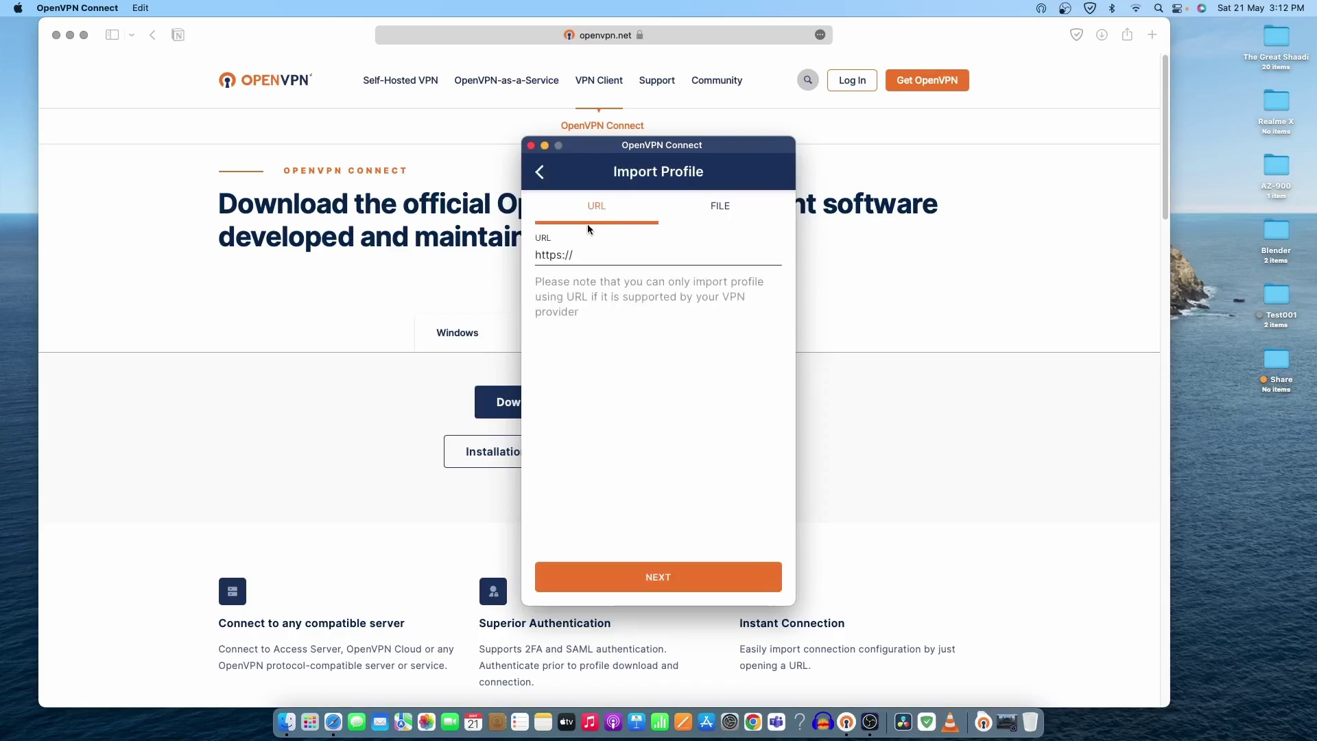
click(732, 208)
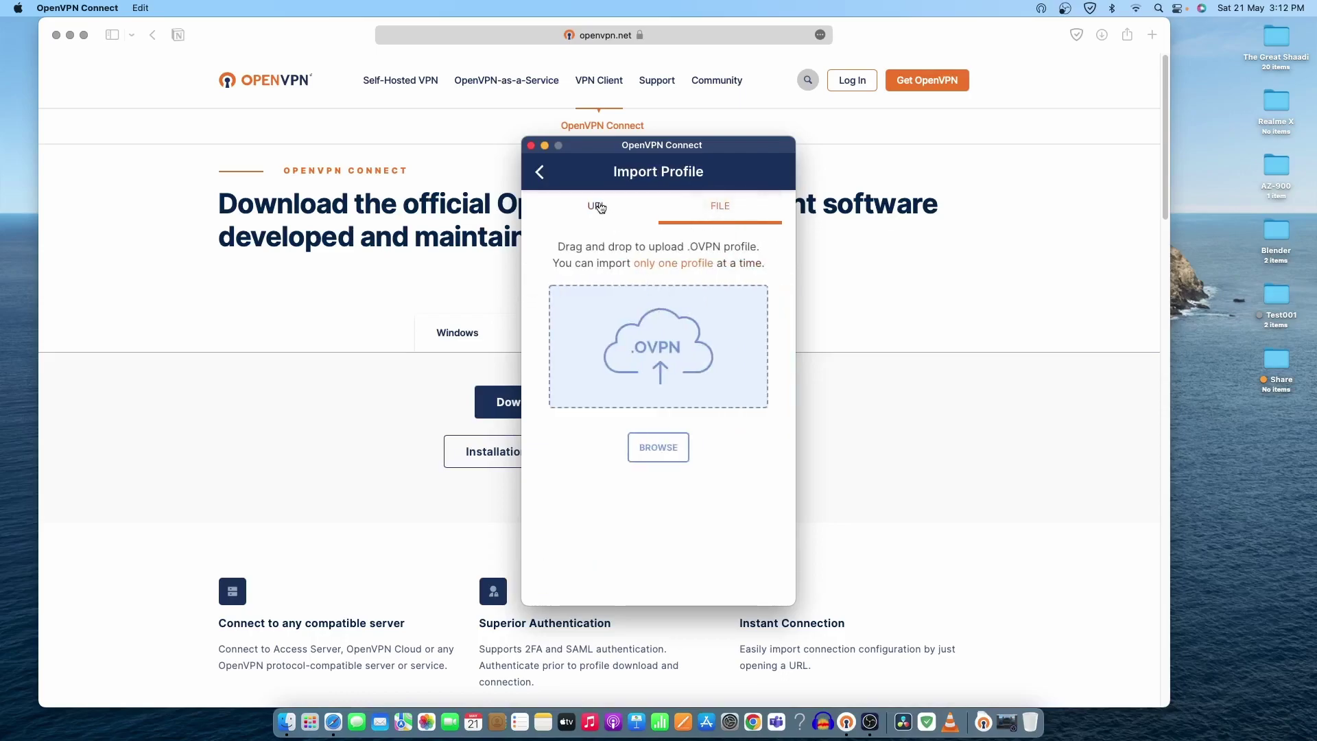
click(597, 206)
click(734, 212)
click(541, 173)
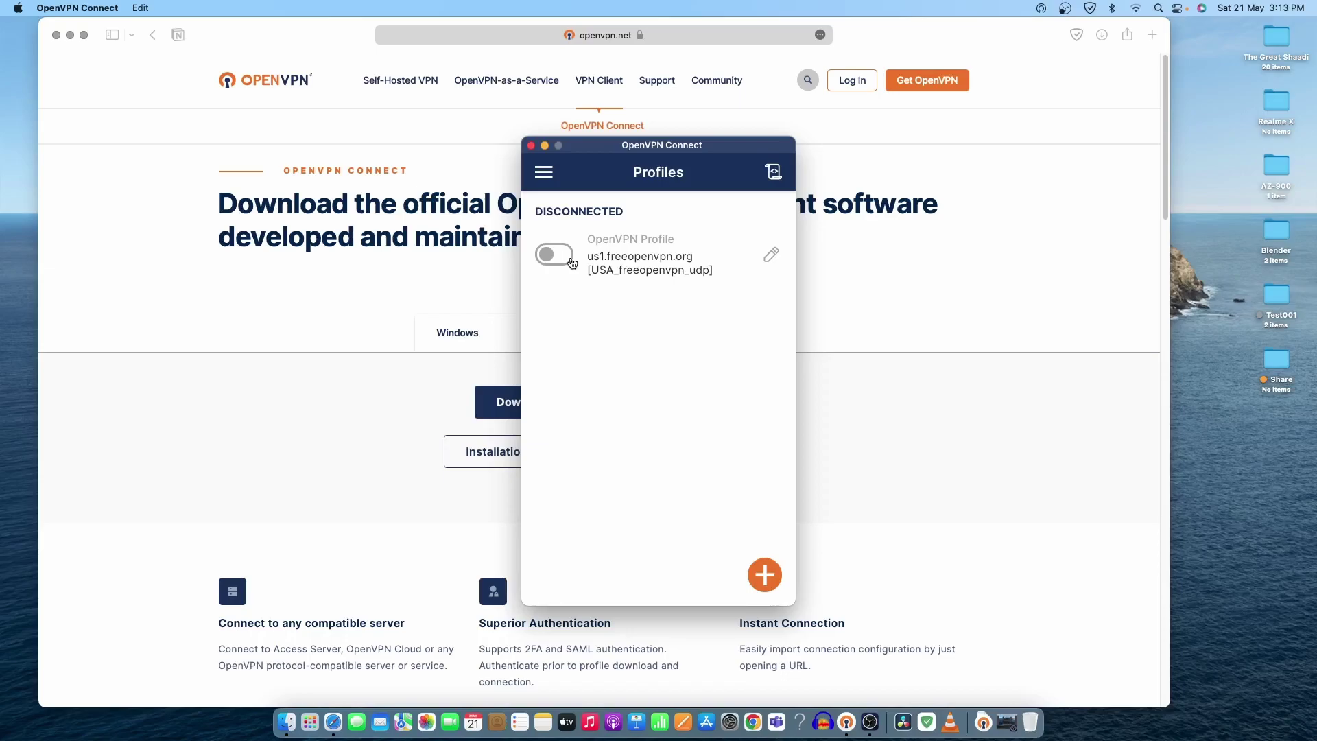
click(572, 262)
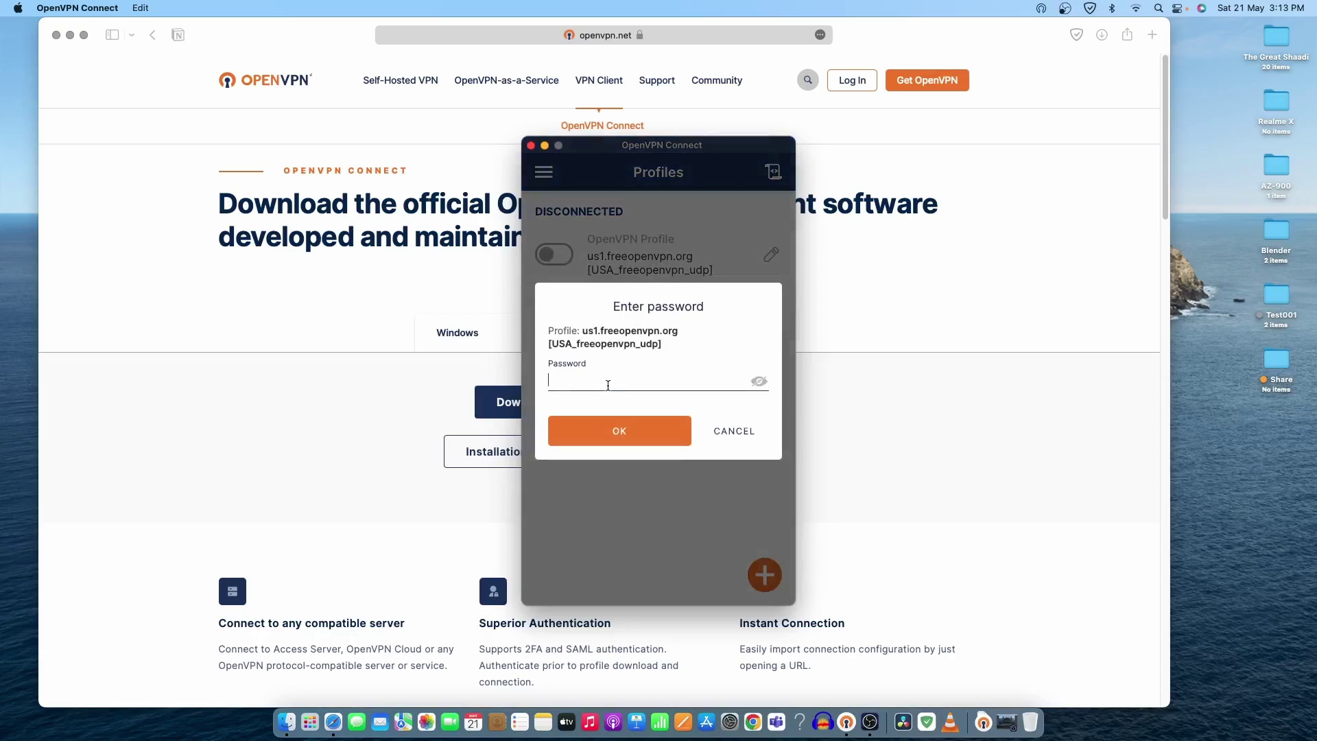
click(735, 434)
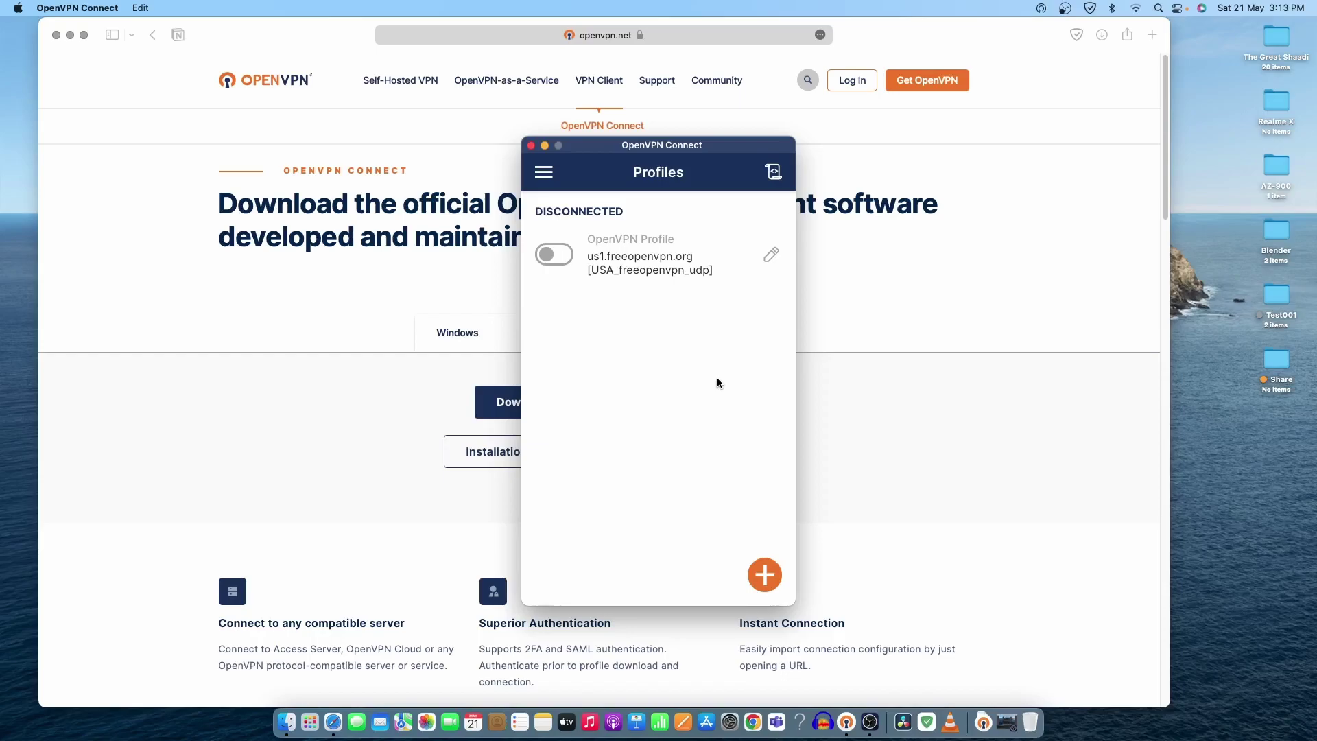
Step: Bring Safari forward and open the bookmarked freeopenvpn.org site
click(698, 34)
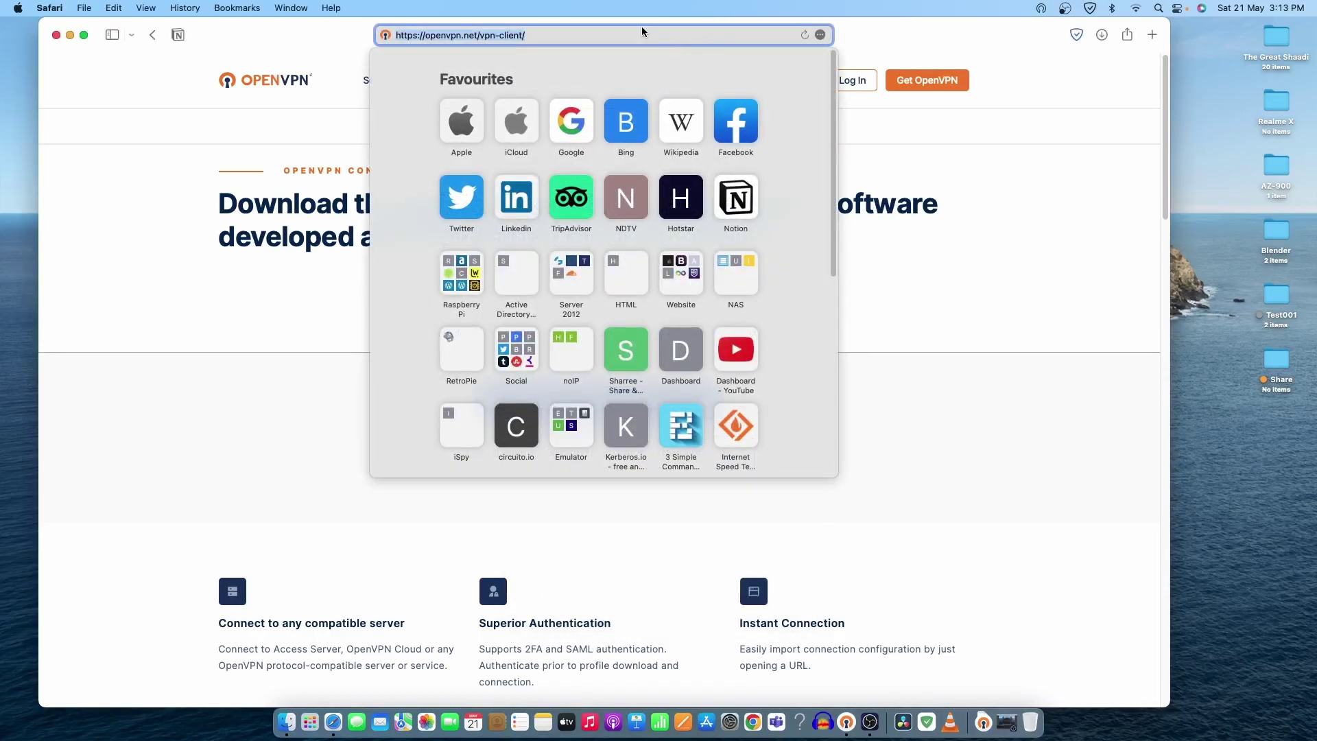
click(112, 35)
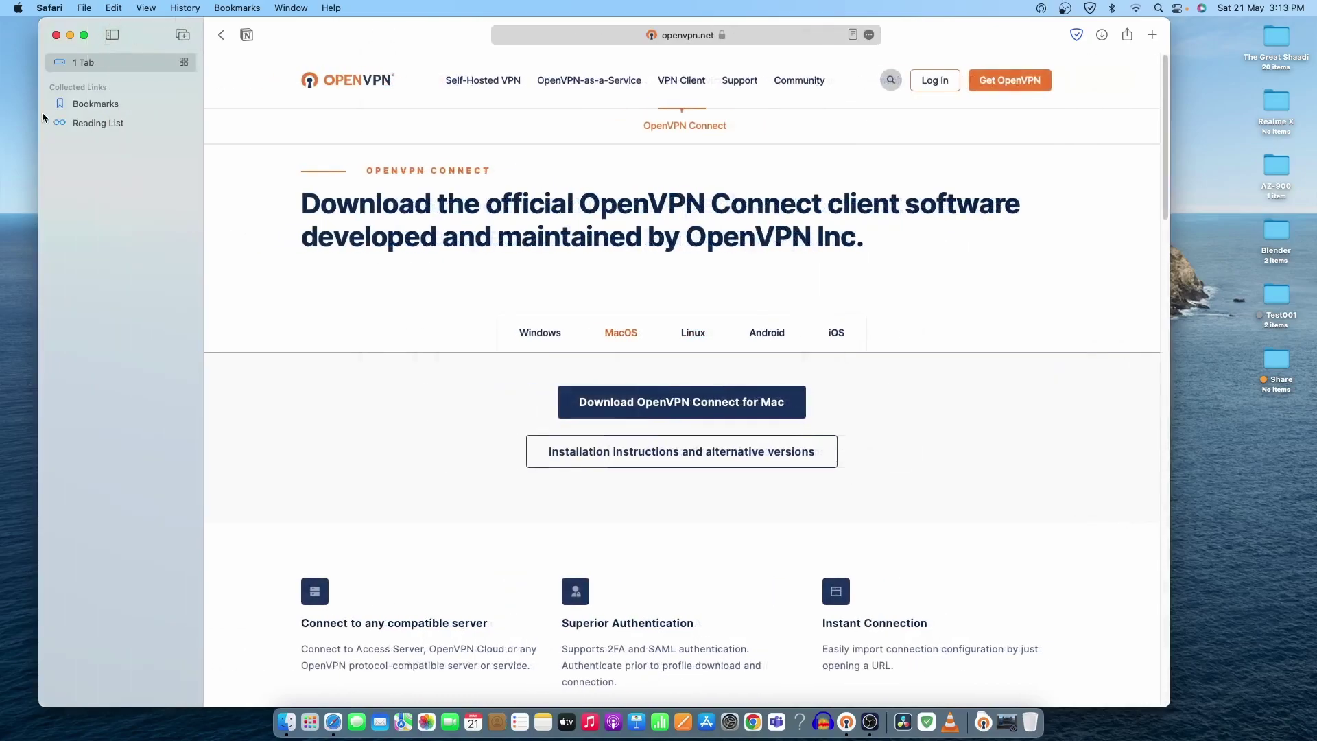
click(106, 187)
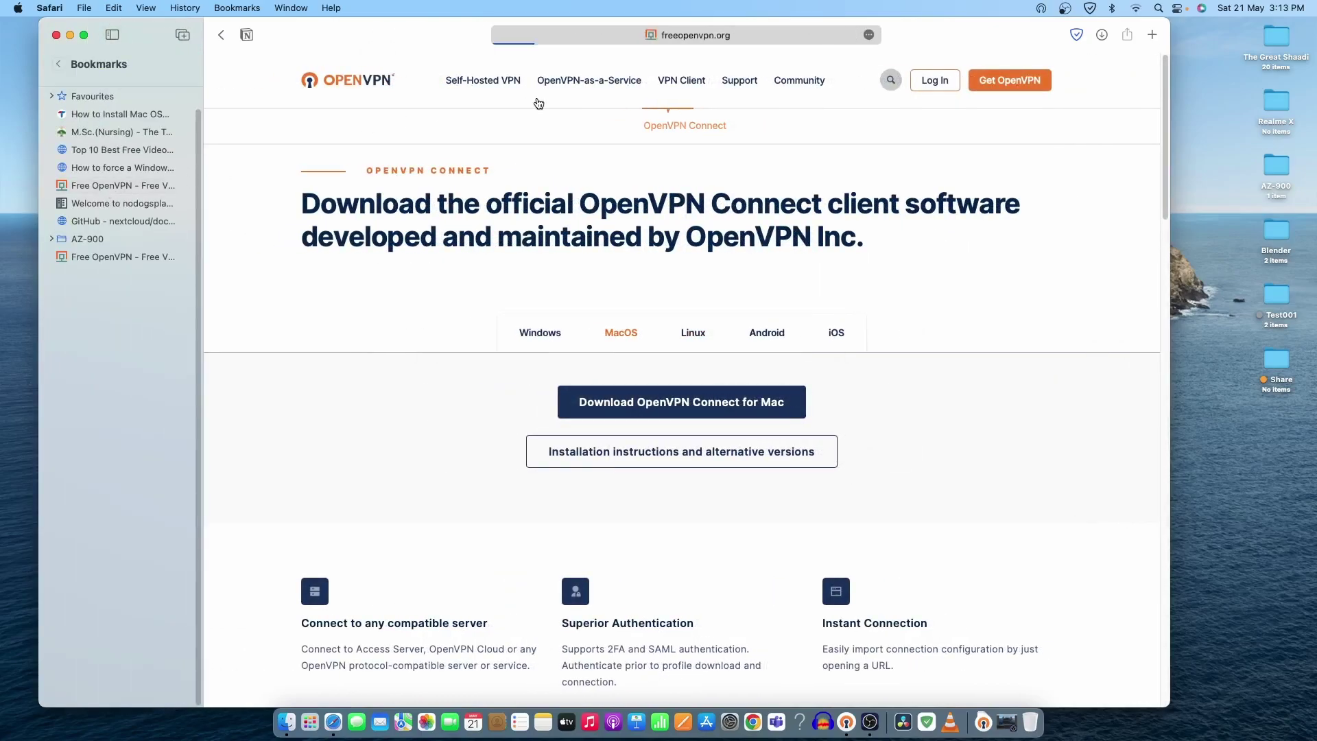
click(59, 64)
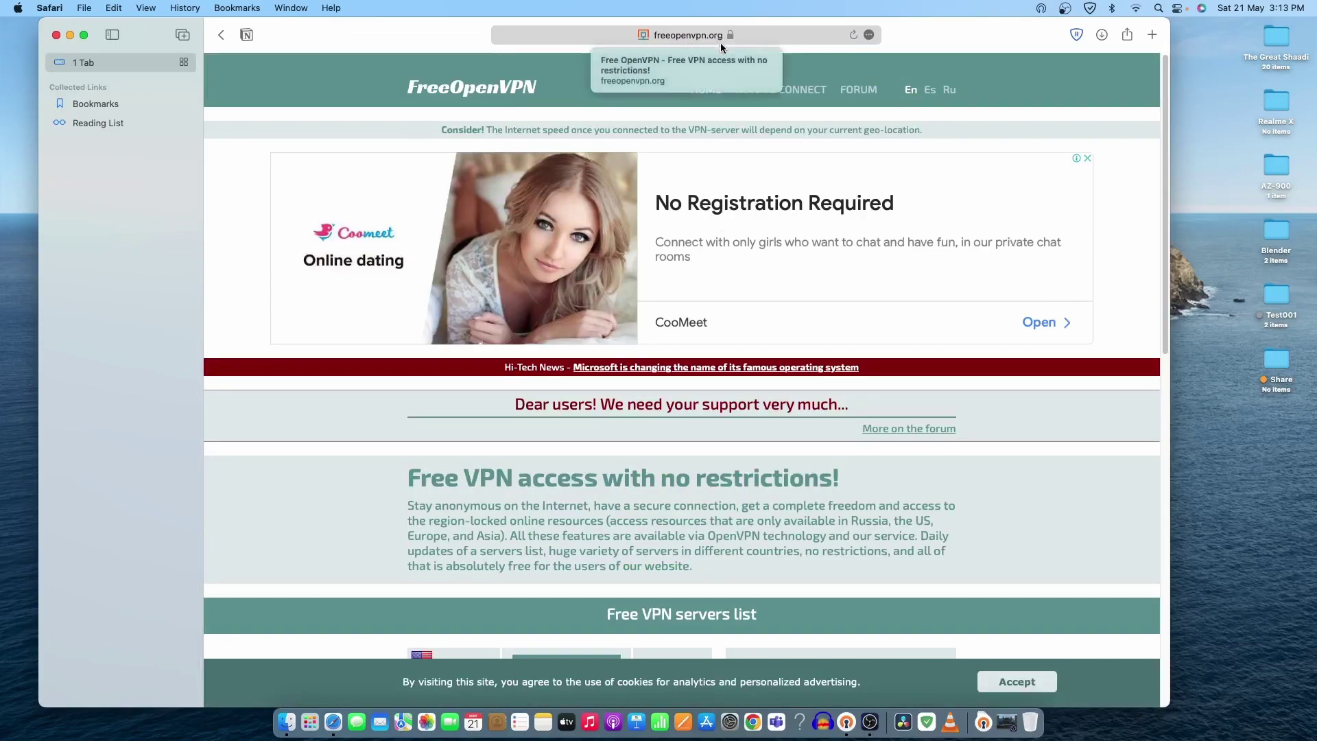
Step: Open the United States server's access page to view its username and password
scroll(728, 306, down, 10)
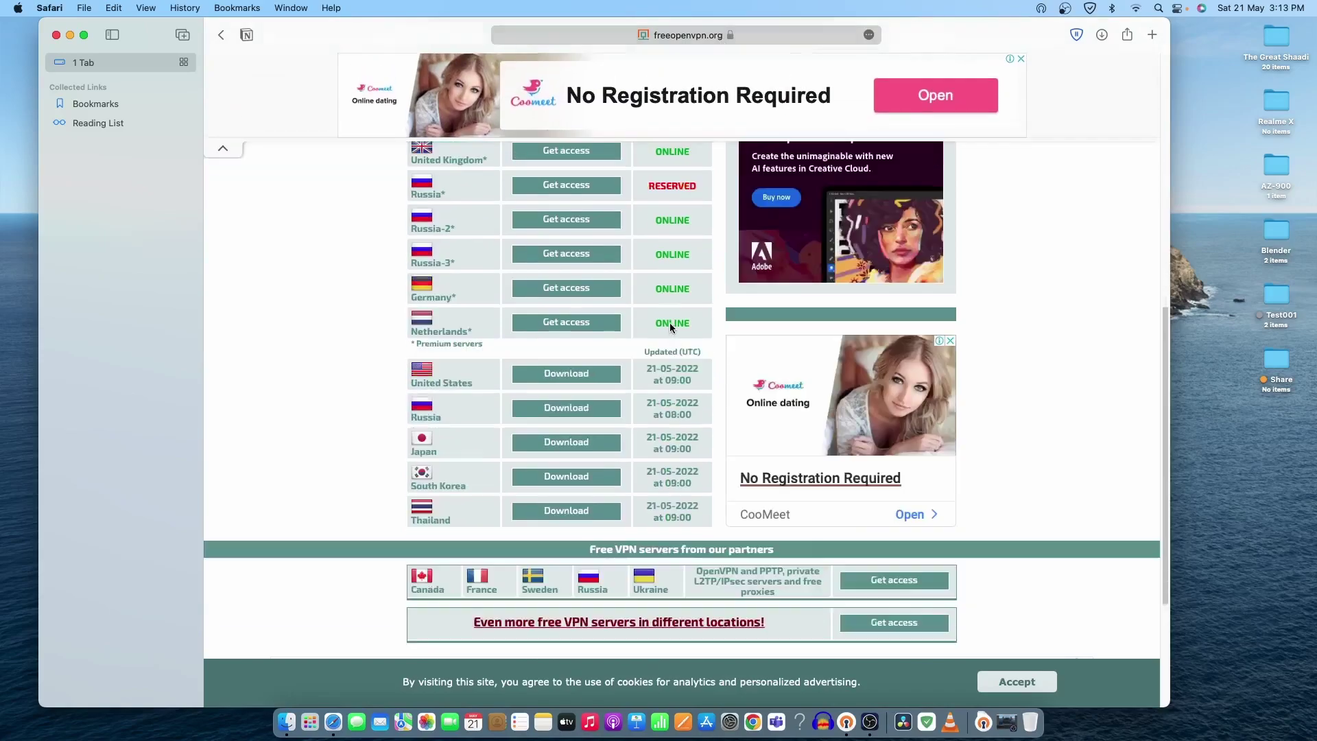
scroll(669, 323, up, 1)
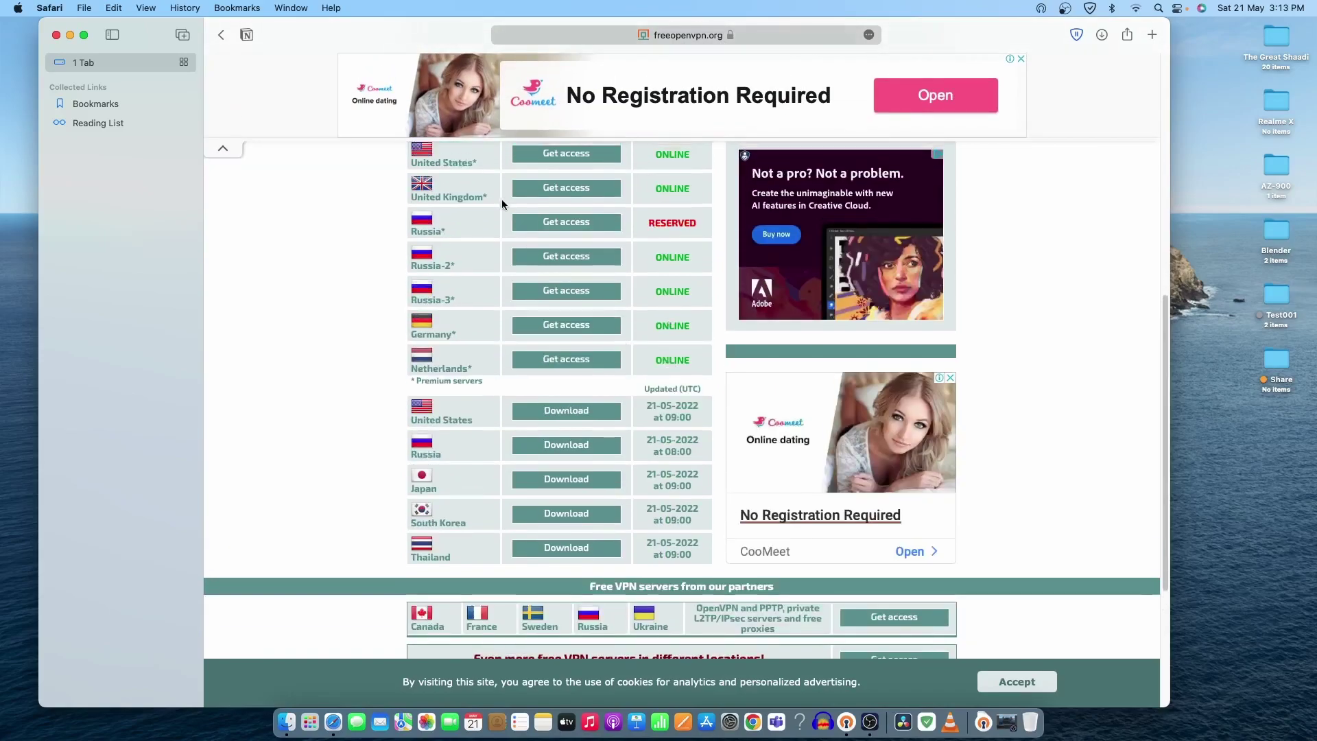
scroll(549, 164, up, 1)
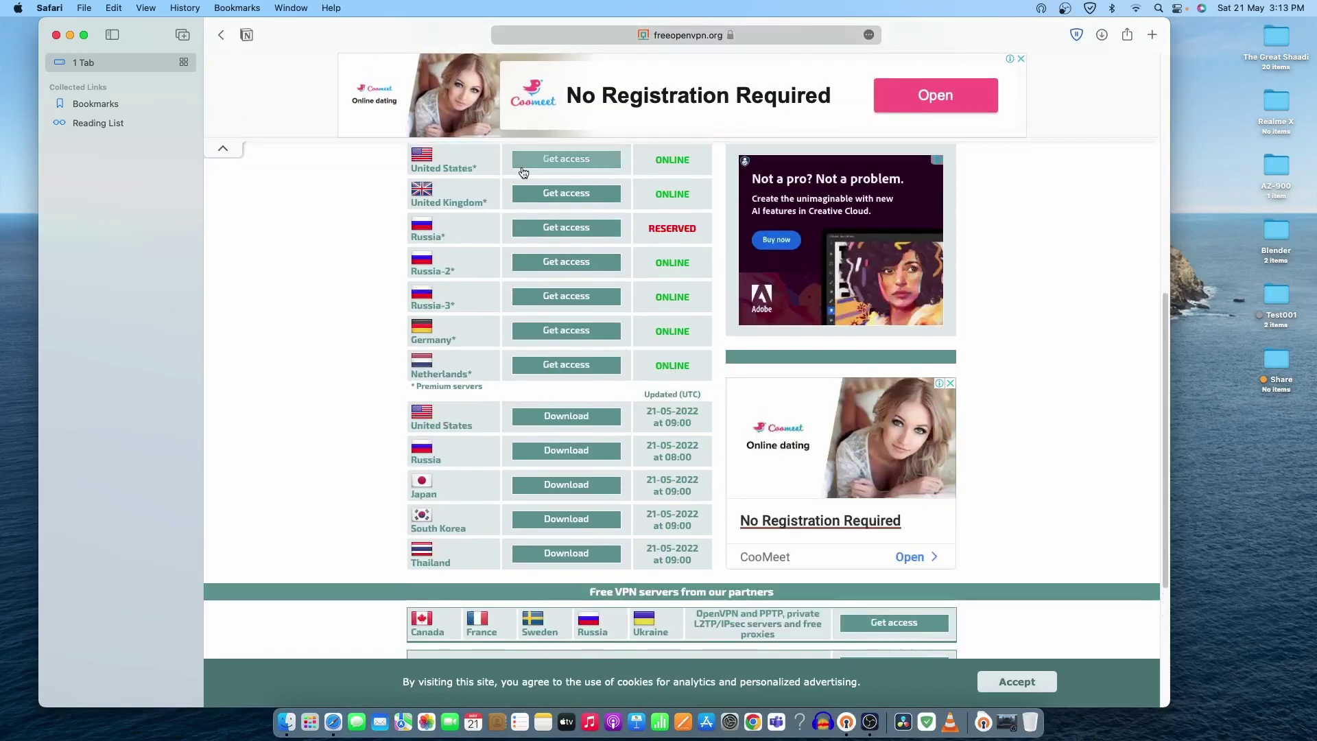
click(583, 165)
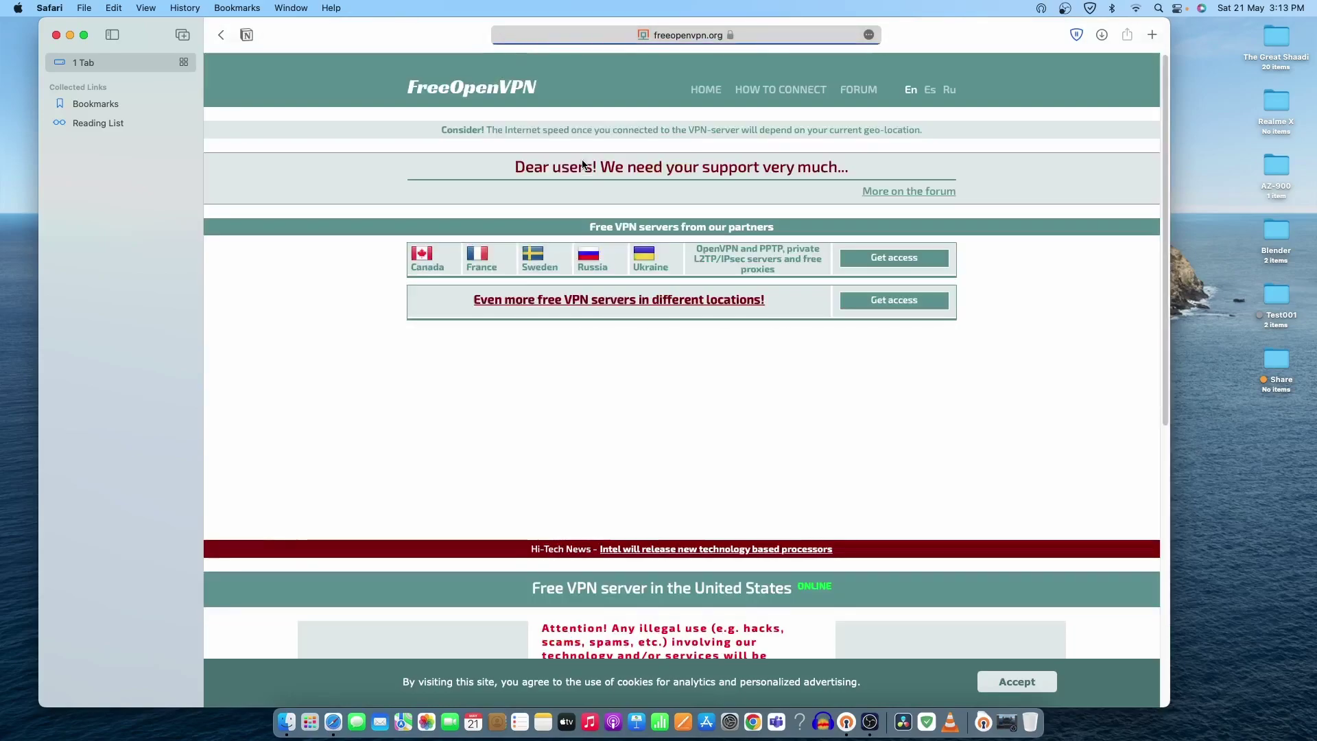
scroll(772, 361, down, 1)
scroll(773, 361, down, 3)
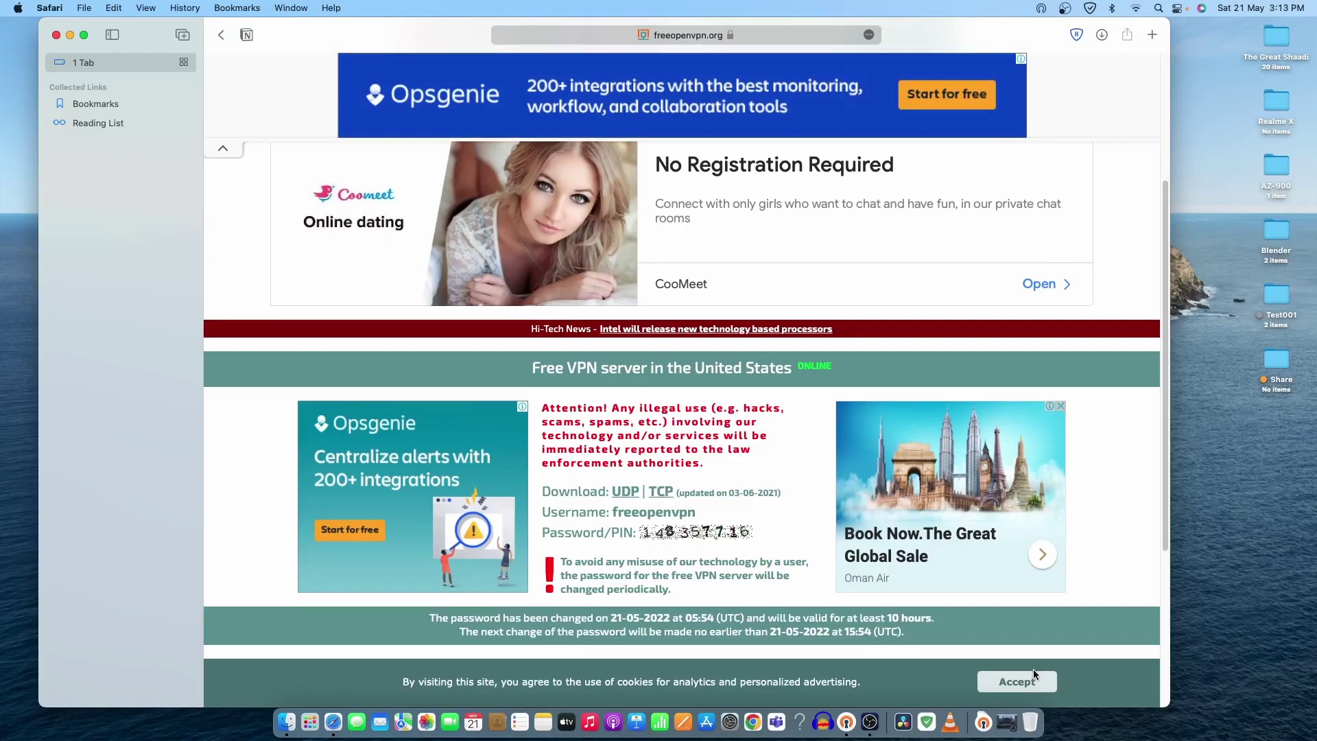
Step: Move OpenVPN Connect to the right and connect the US profile with the server's password
click(847, 722)
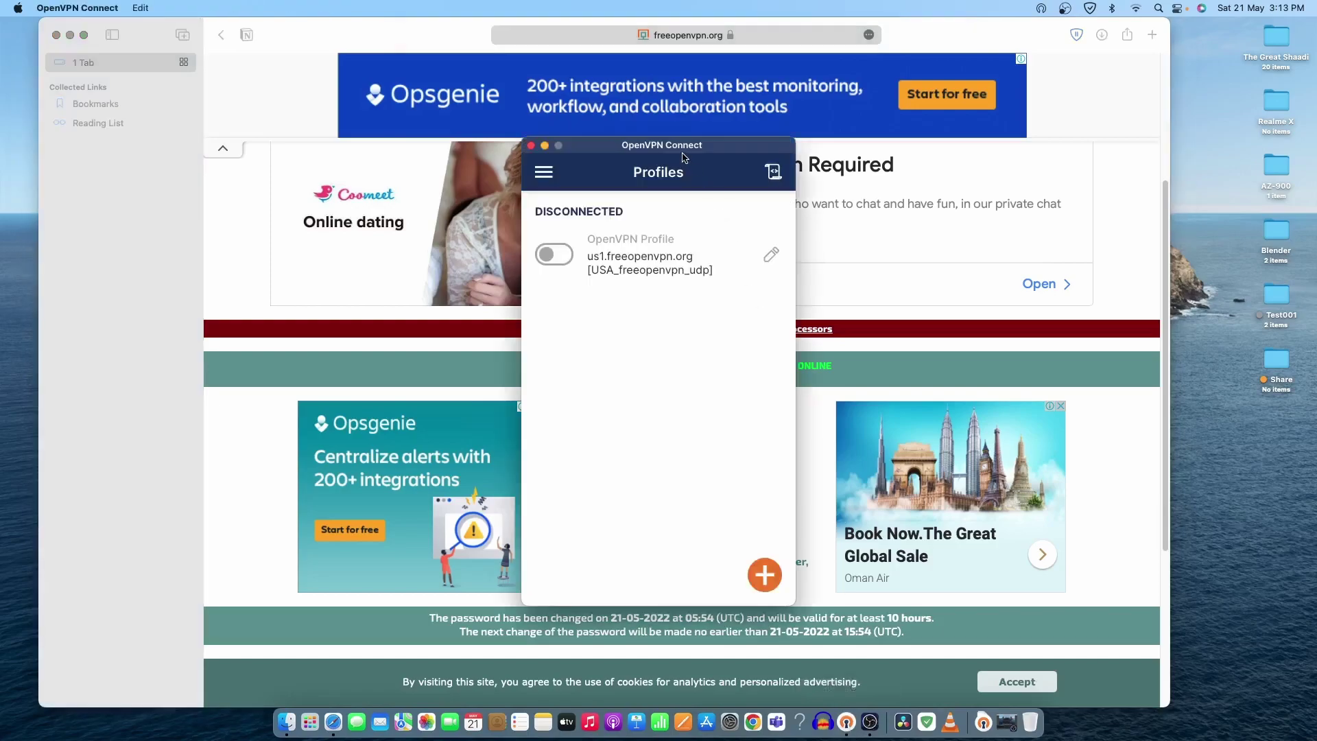
drag(684, 152, 1088, 140)
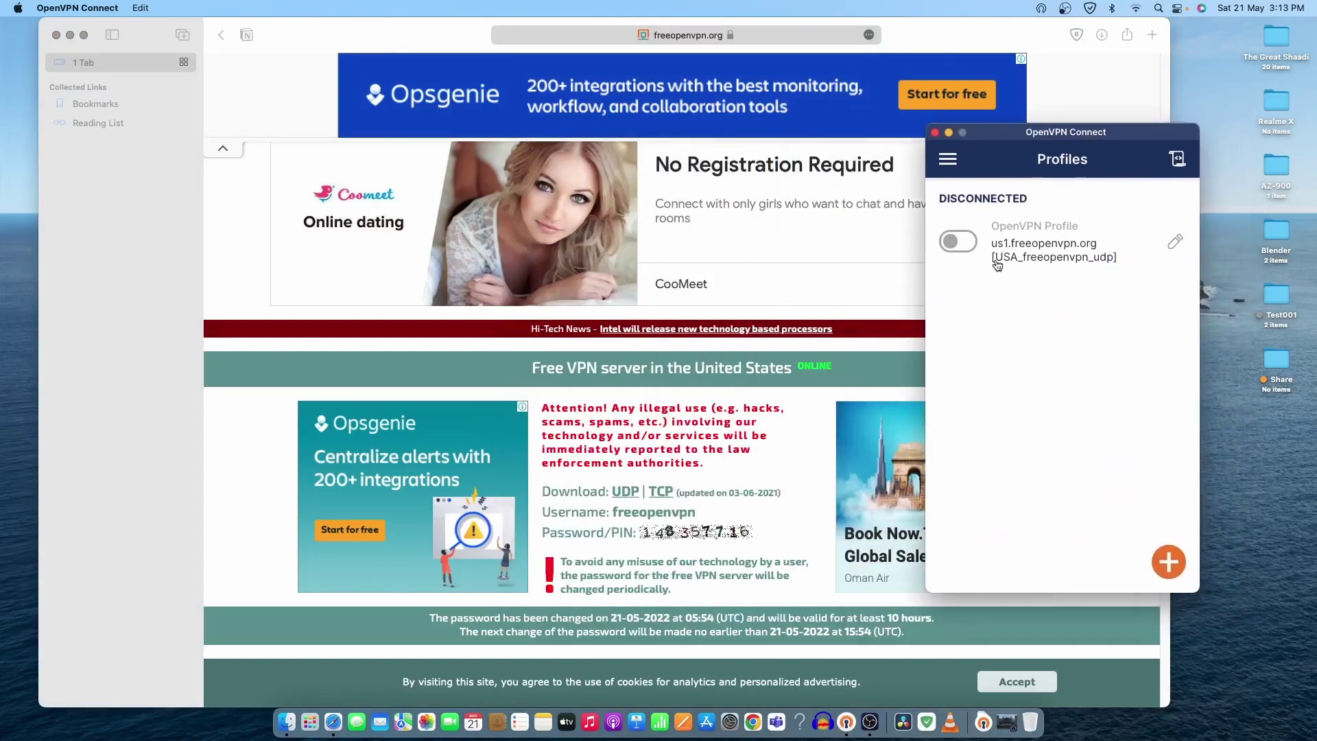
click(967, 251)
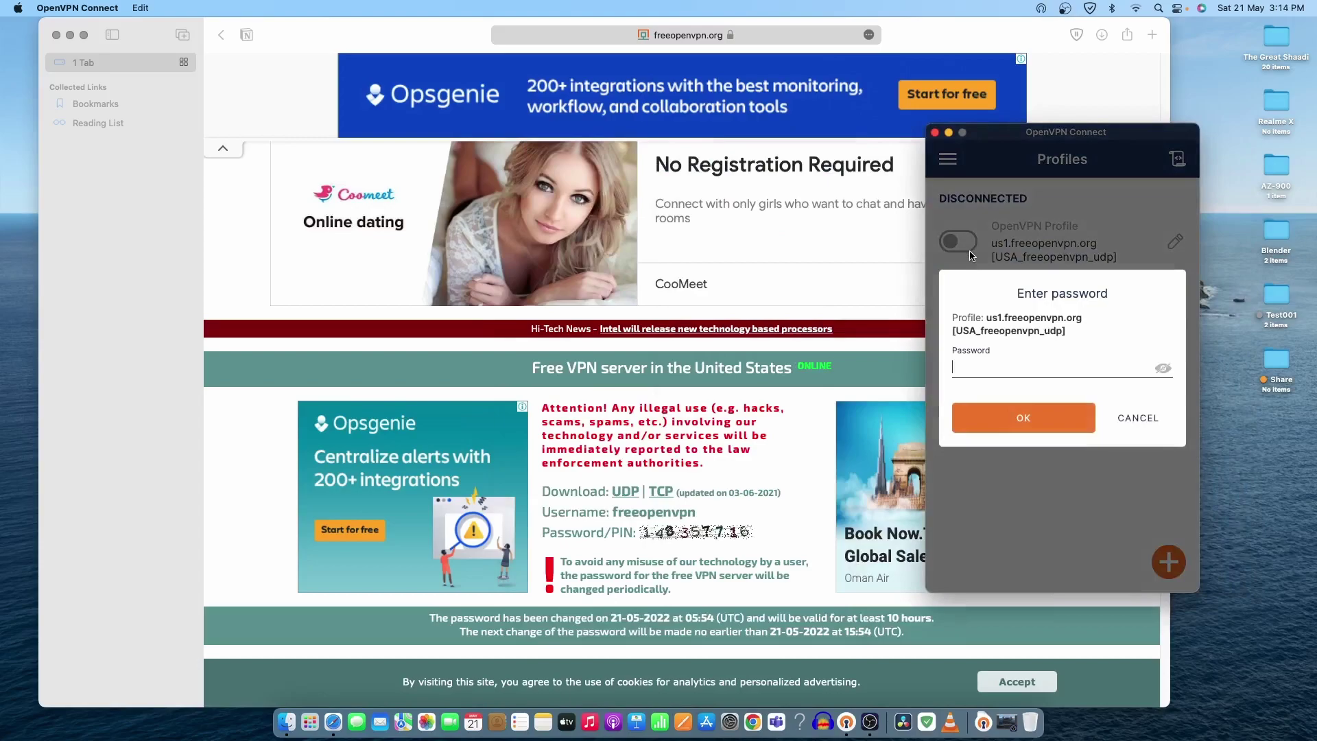
text(147716)
click(1034, 427)
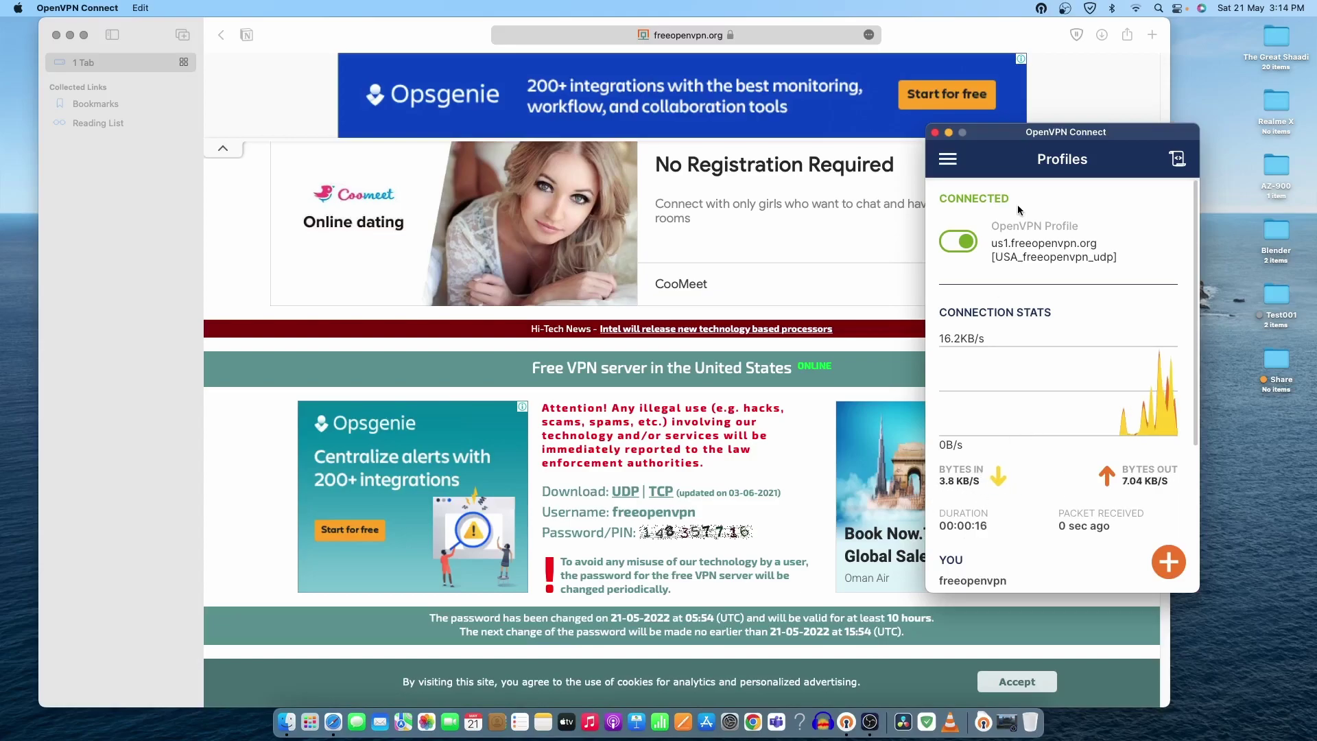
Step: Disconnect the US profile, then download the United Kingdom server's UDP profile from freeopenvpn.org
click(961, 250)
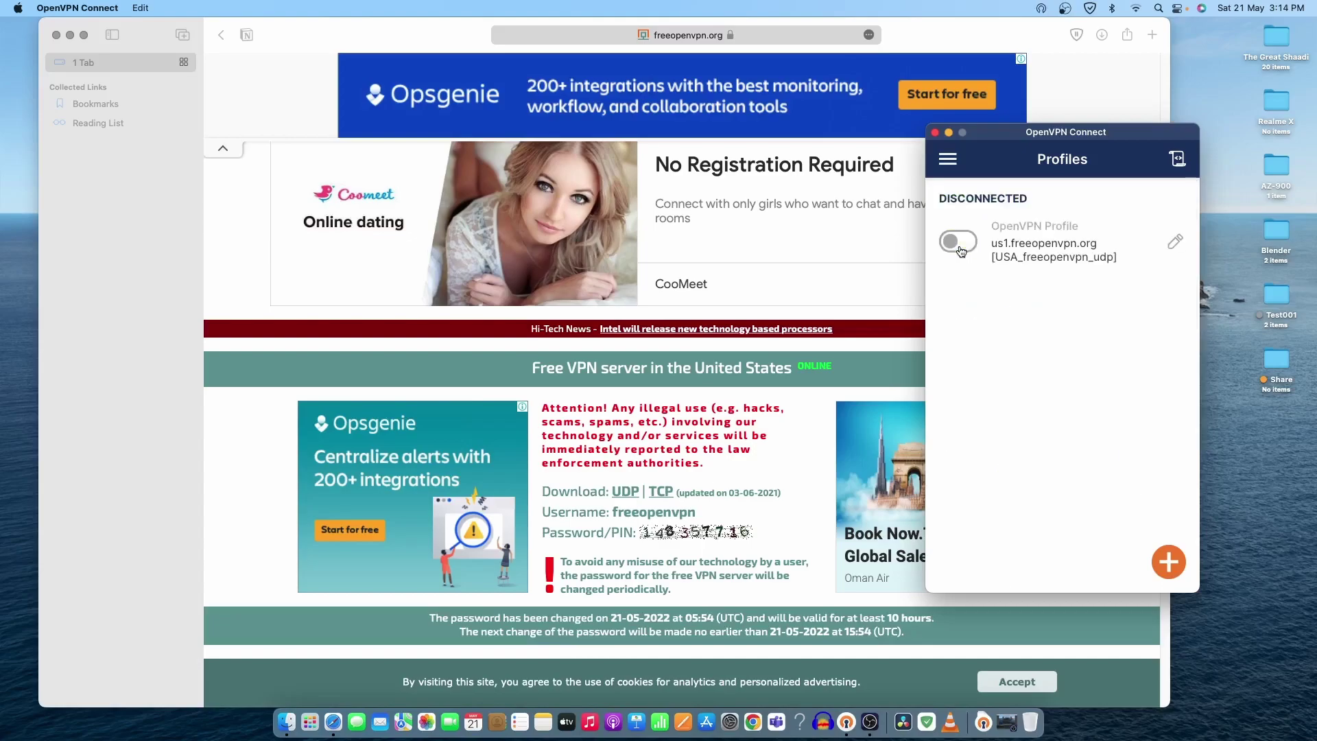
click(222, 39)
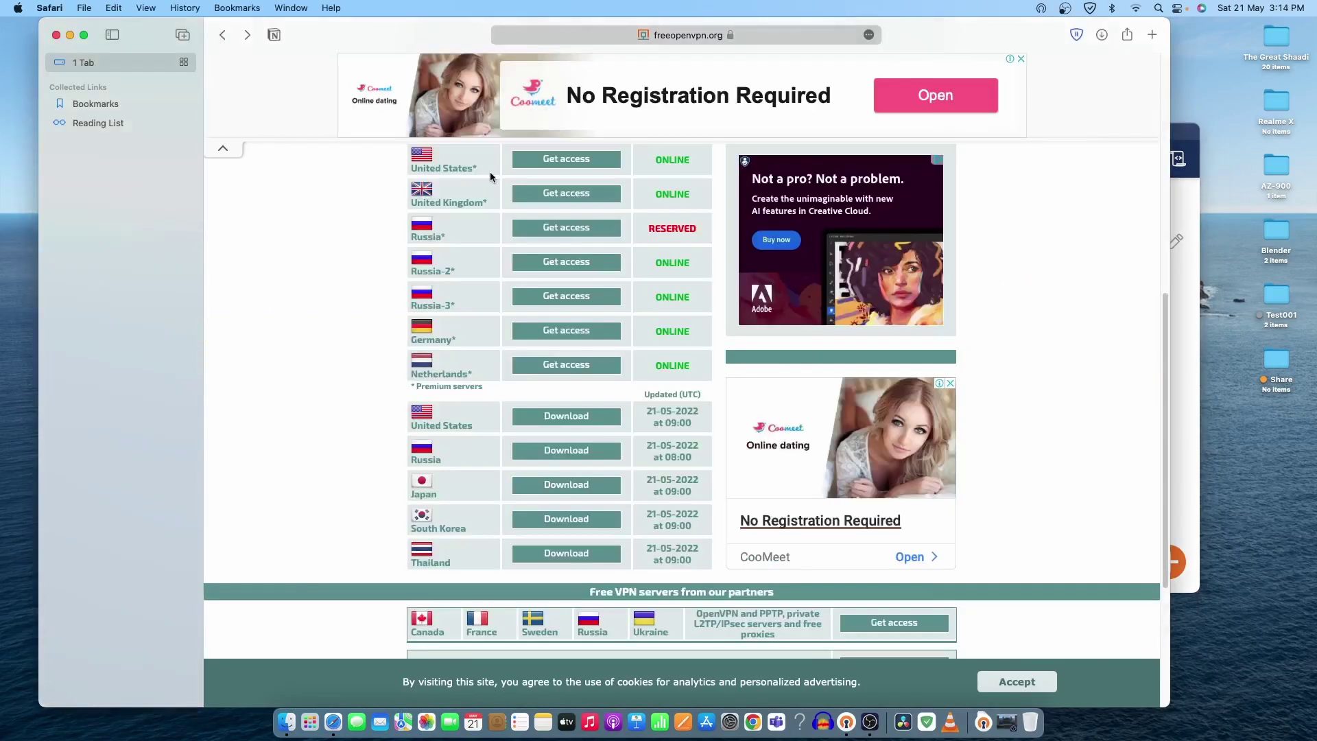
click(590, 198)
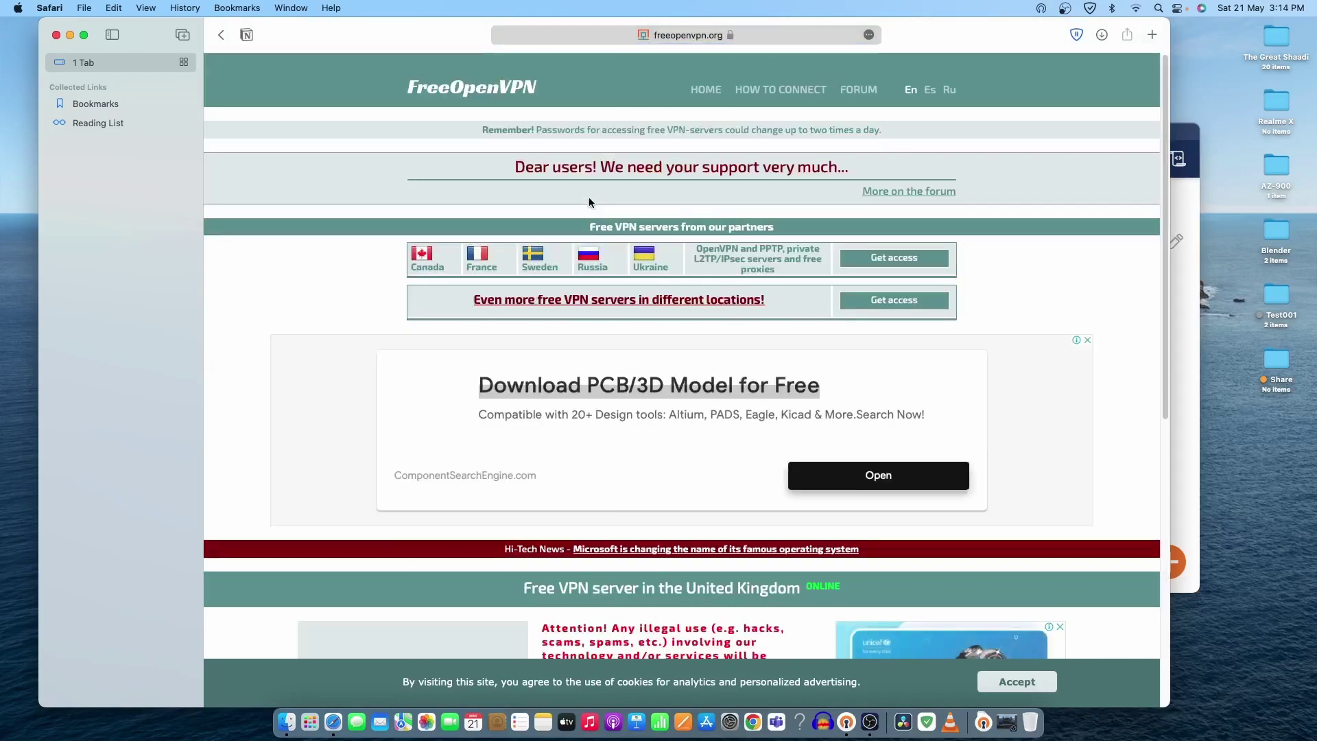
scroll(713, 213, down, 5)
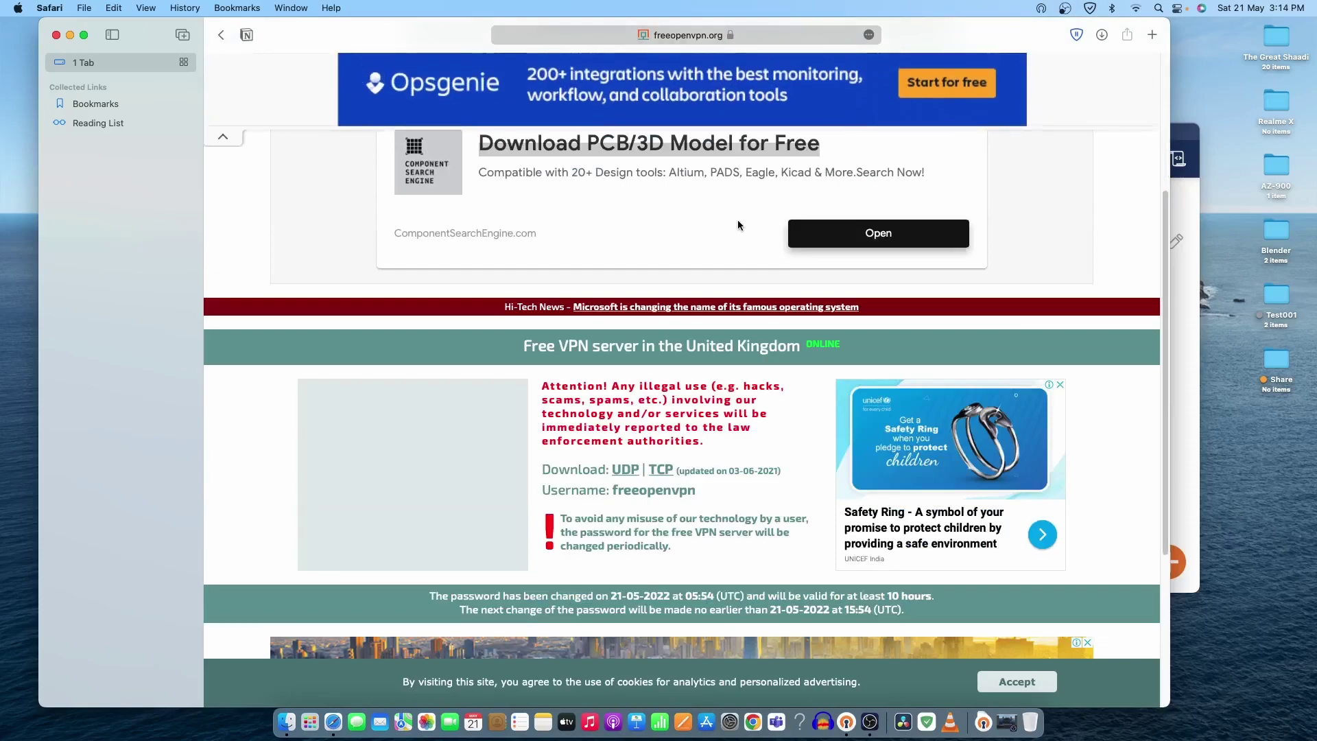
click(625, 472)
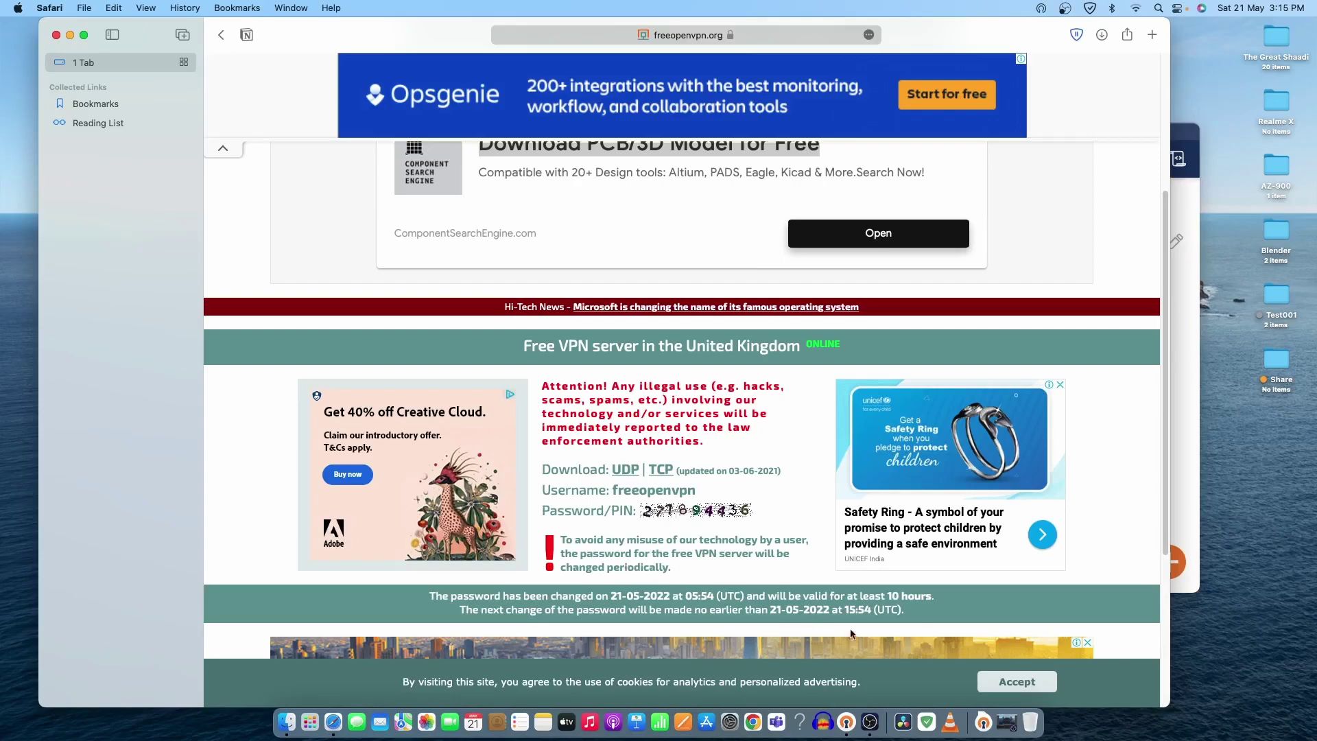
Step: Import UK_freeopenvpn_udp.ovpn from file and enter the site's username
click(847, 722)
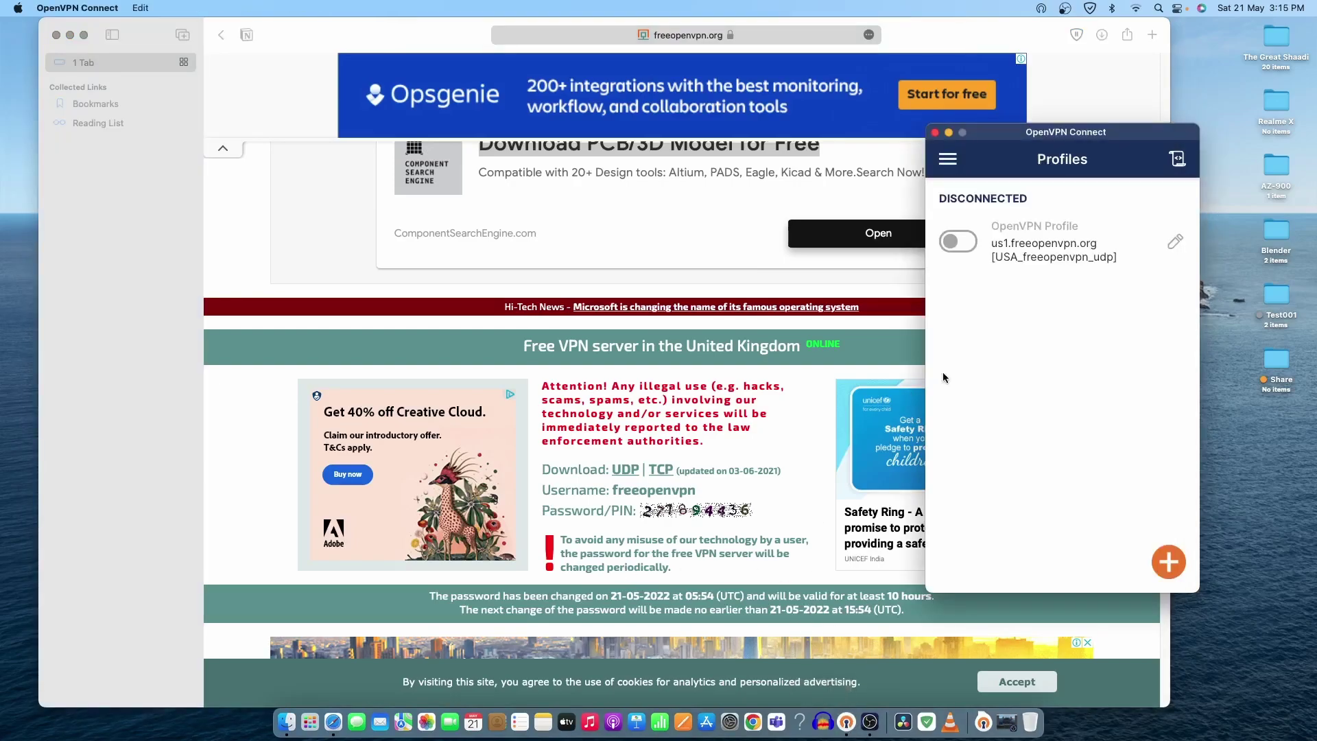
click(1168, 563)
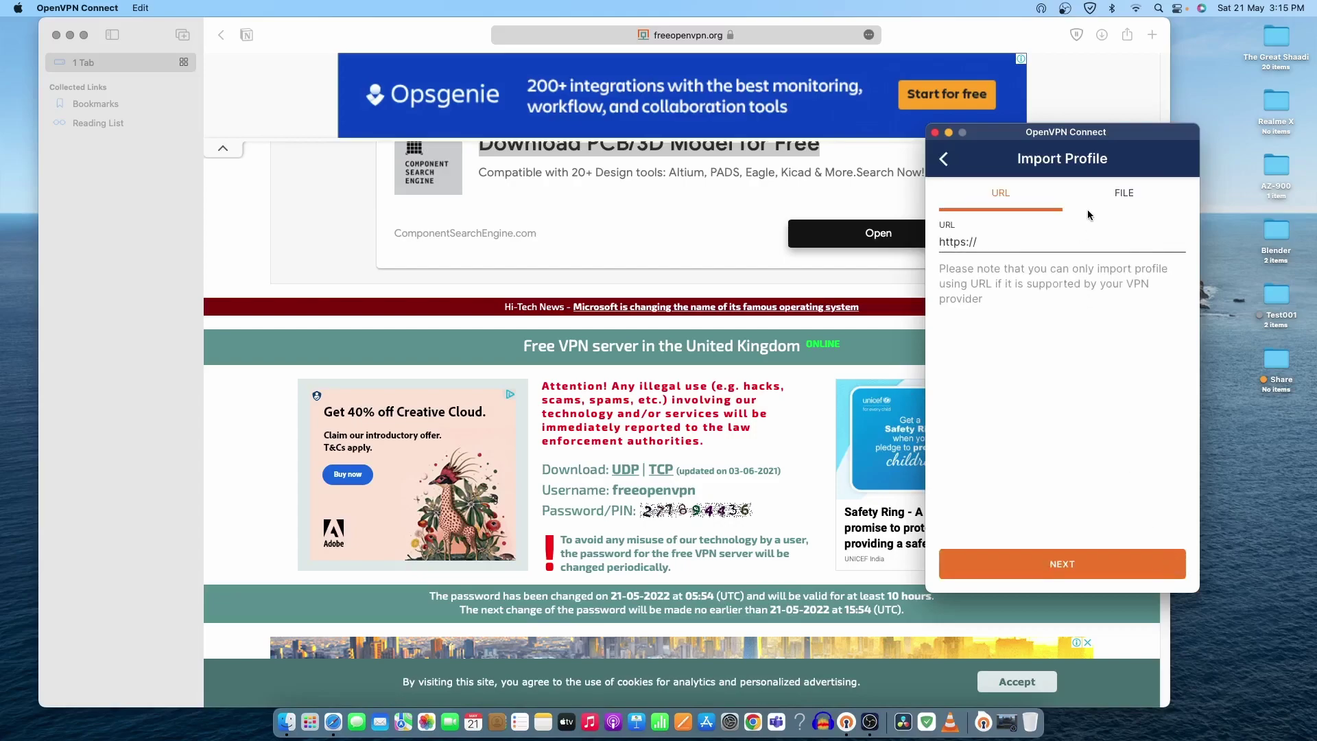
click(1118, 198)
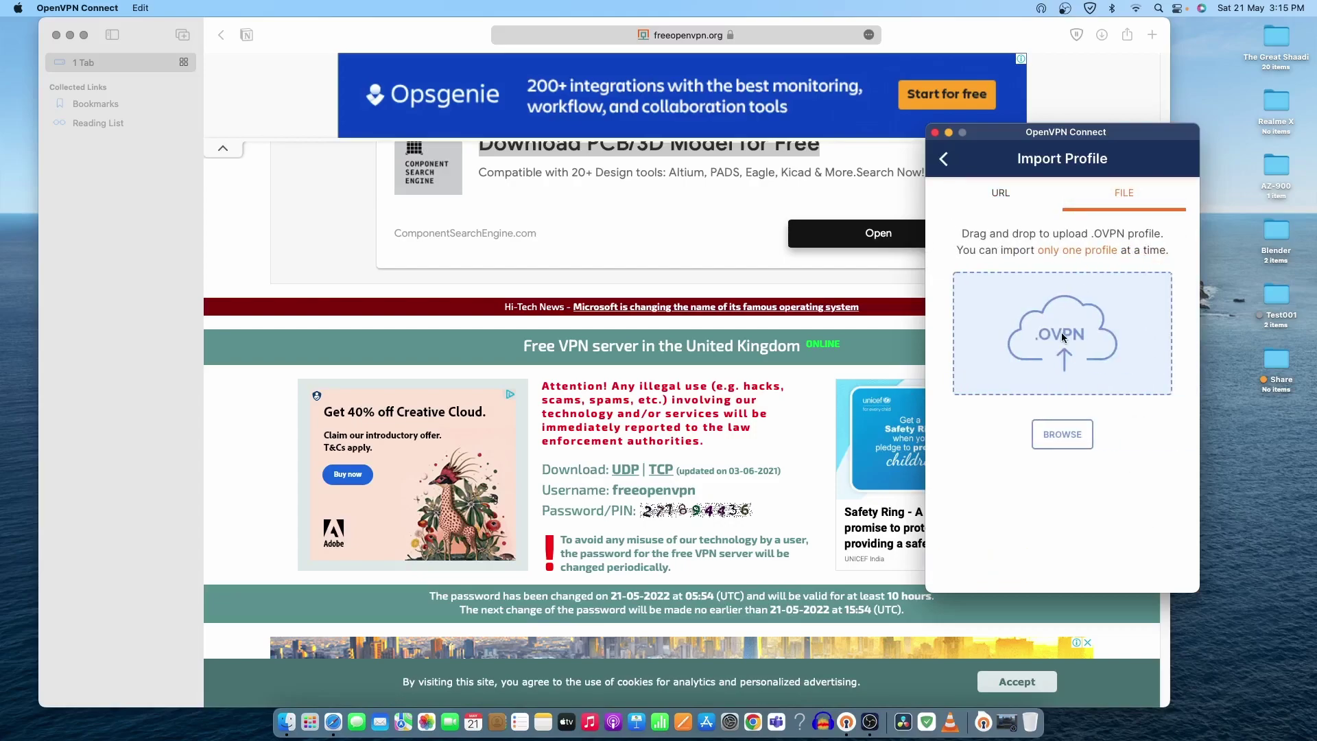
click(1063, 437)
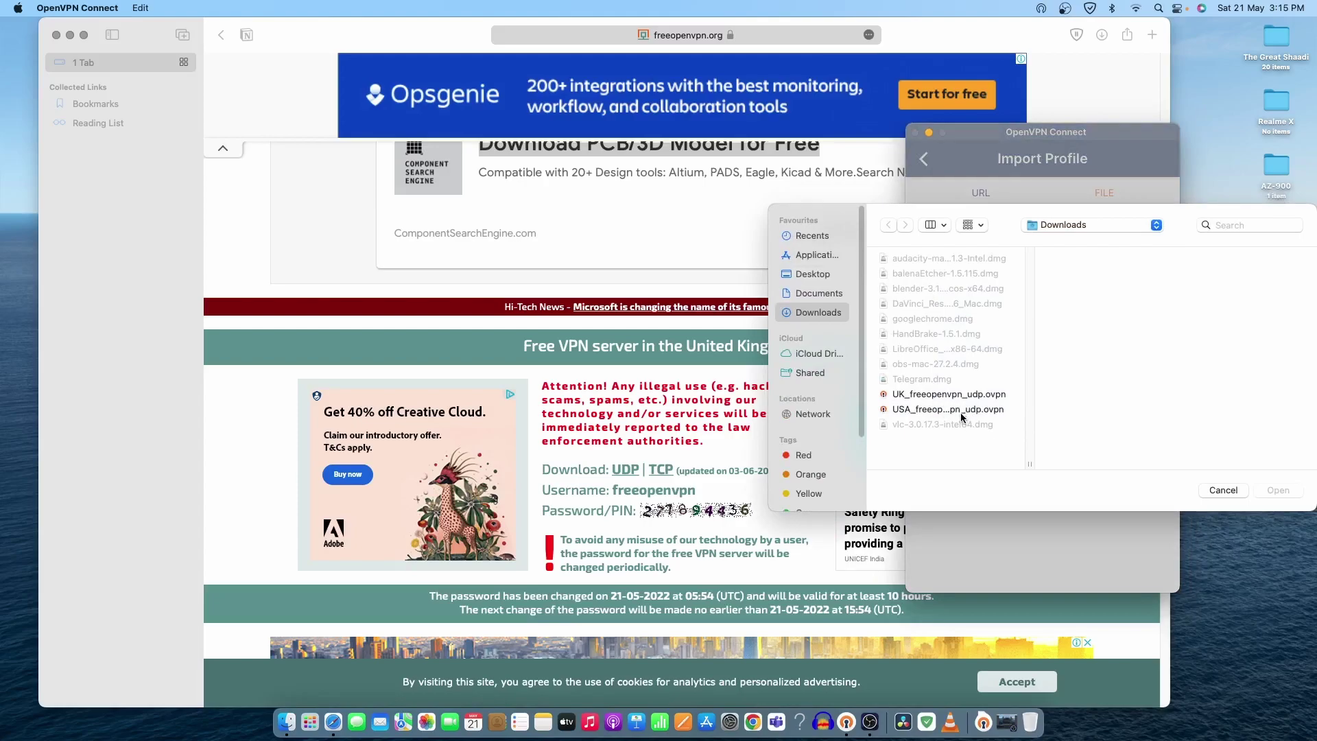
click(925, 396)
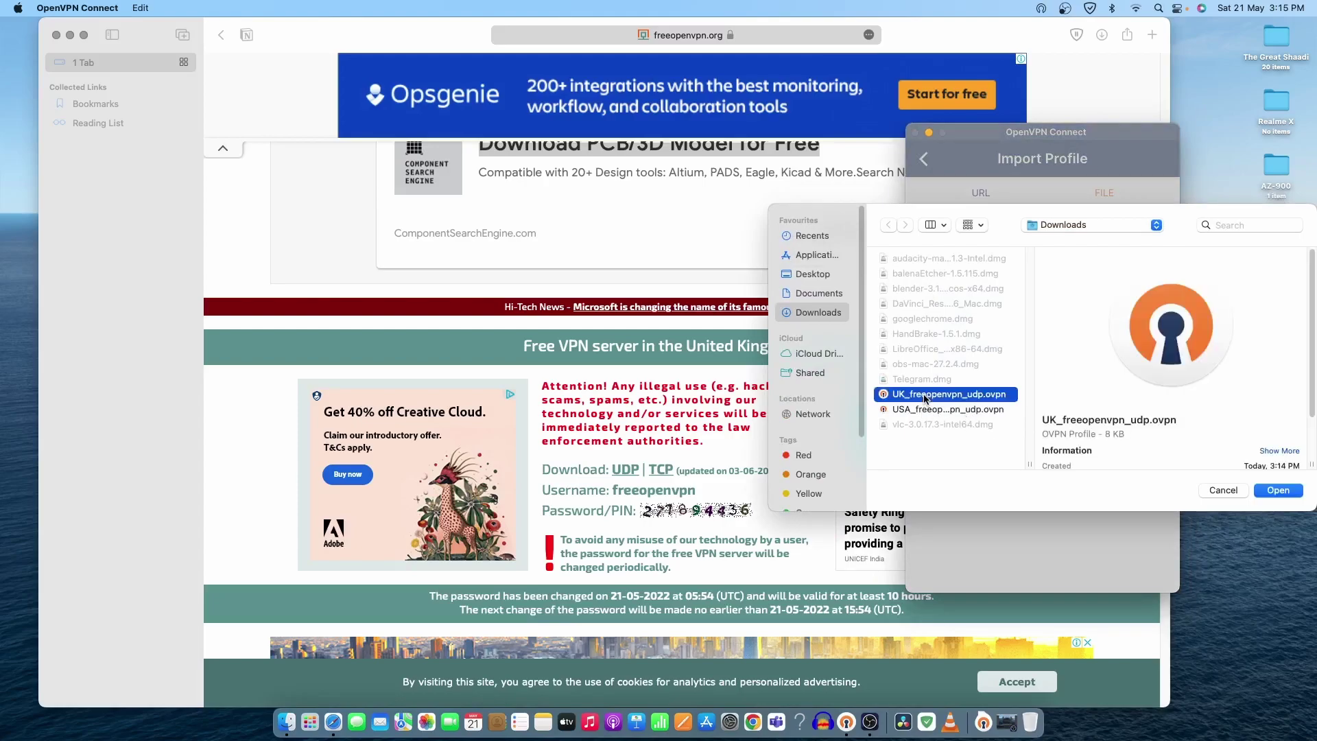
click(1278, 490)
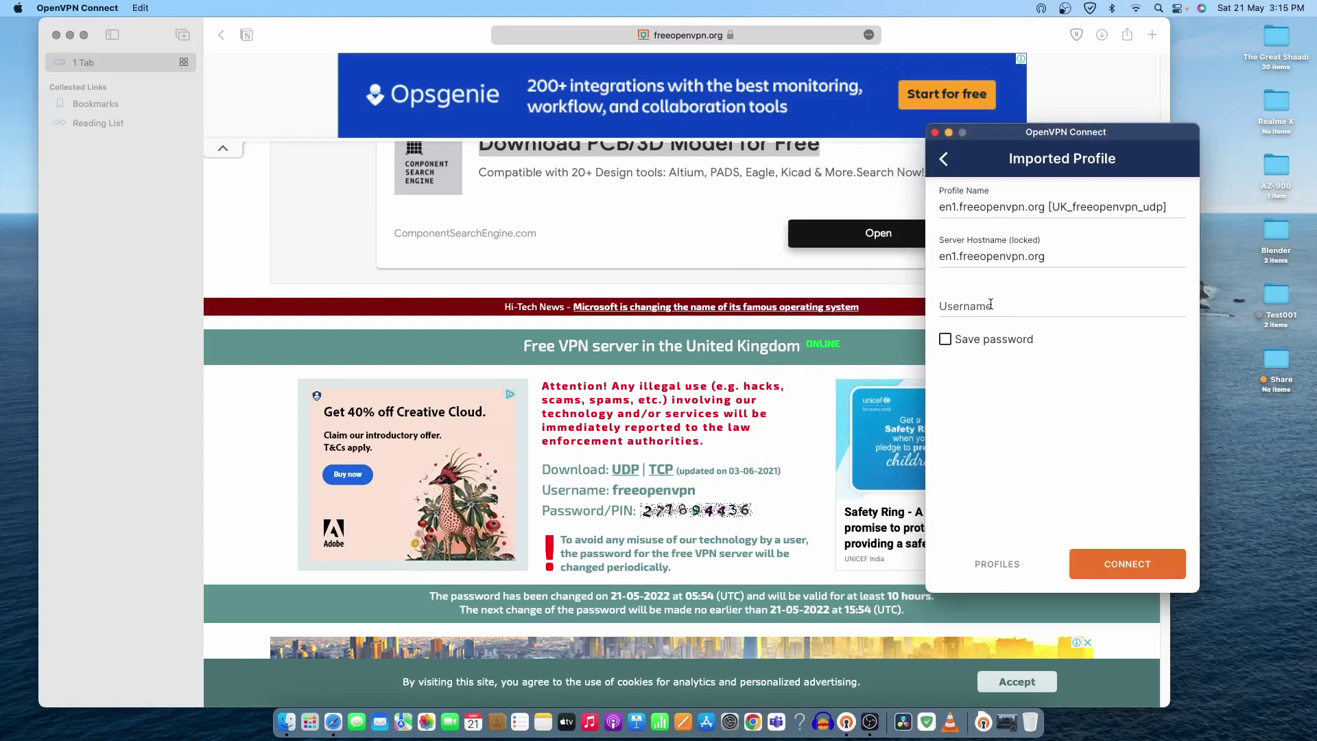
click(989, 303)
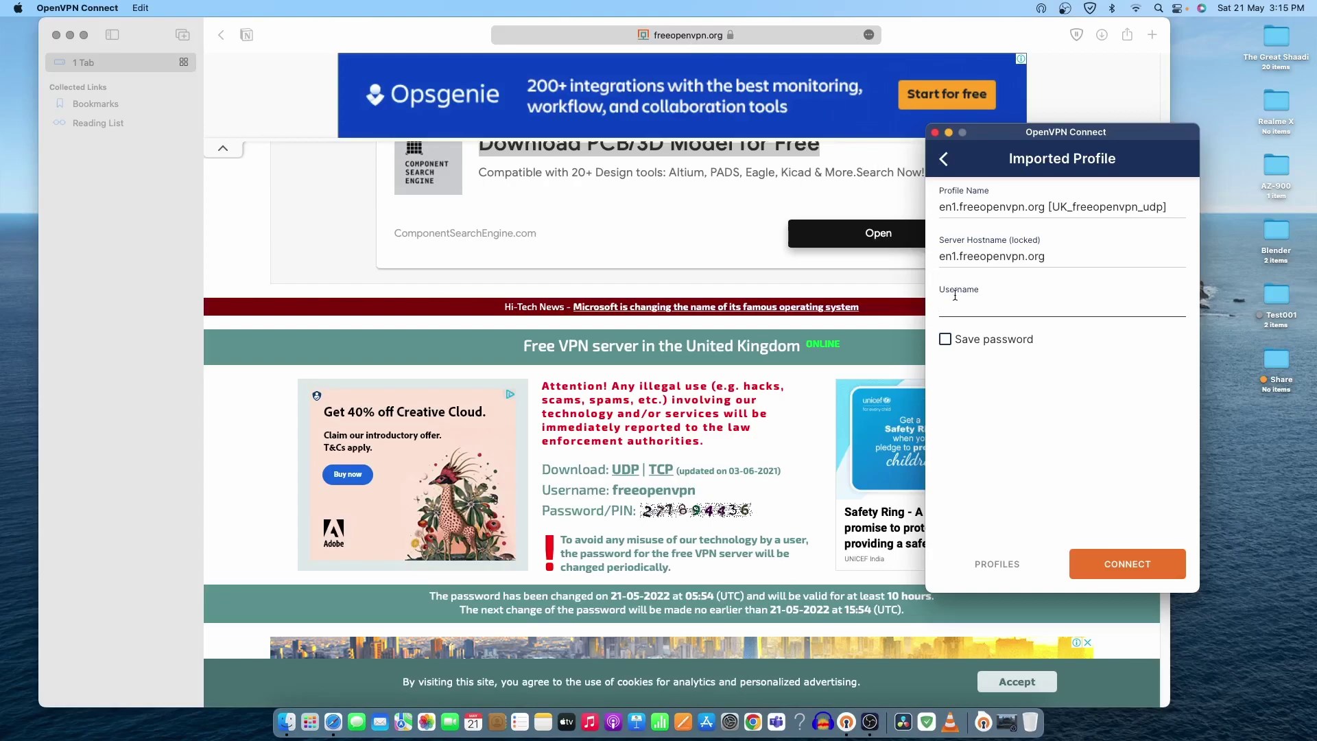
text(freeopenvpn)
Step: Try connecting the UK profile with a password and PIN, then dismiss the Authentication Failed error
click(1112, 568)
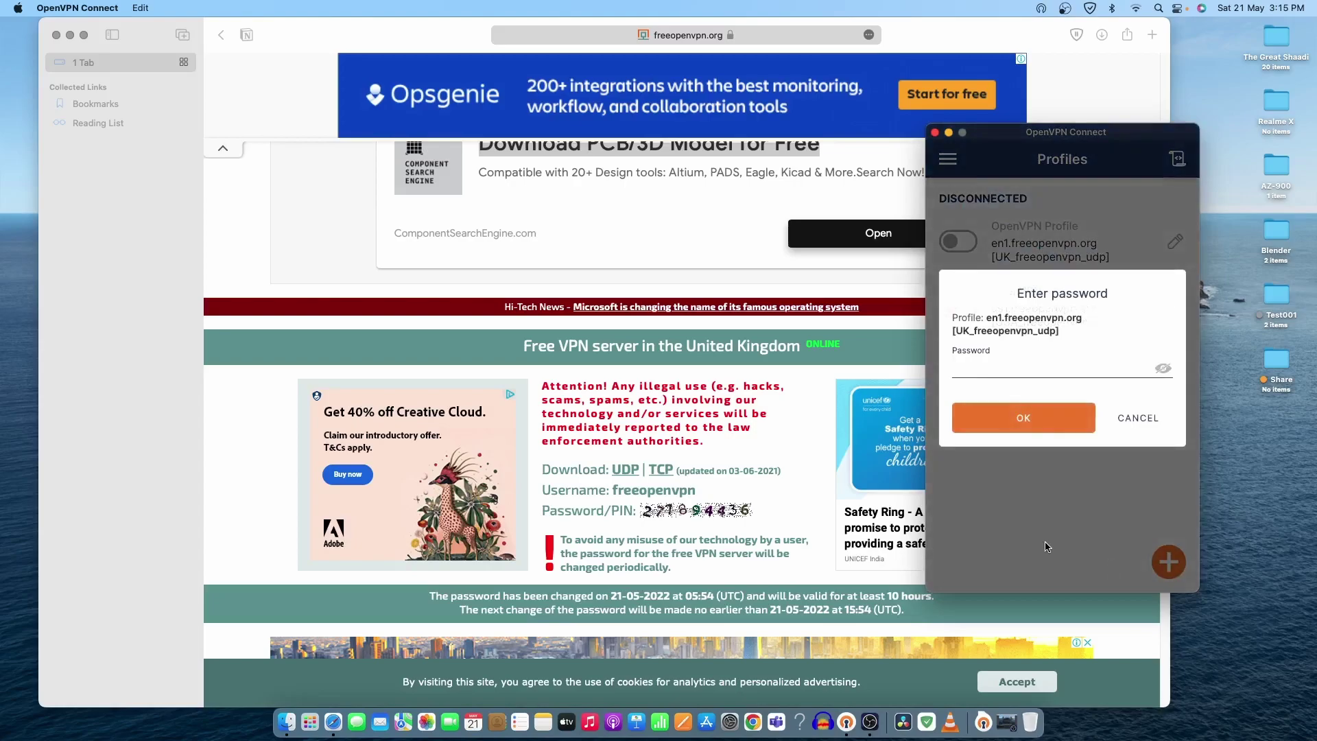
text(271)
click(1020, 422)
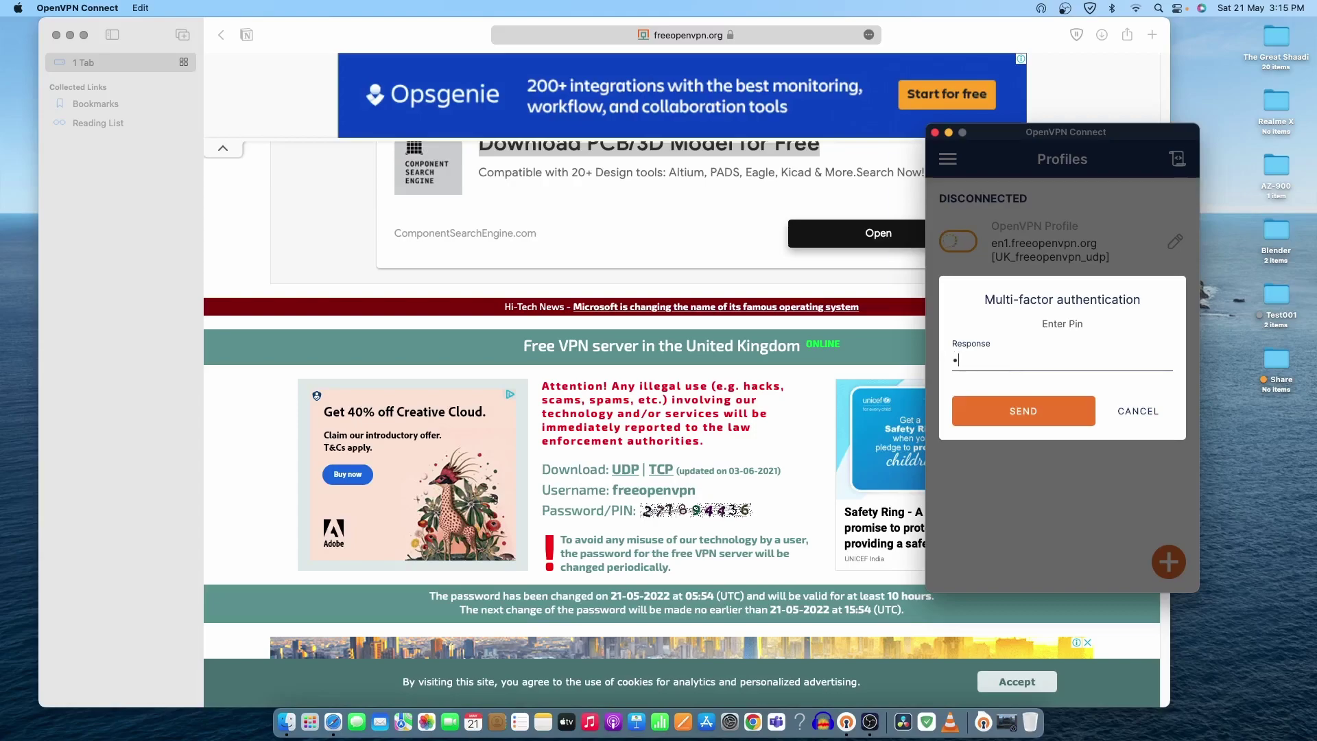
text(716944436)
click(1027, 415)
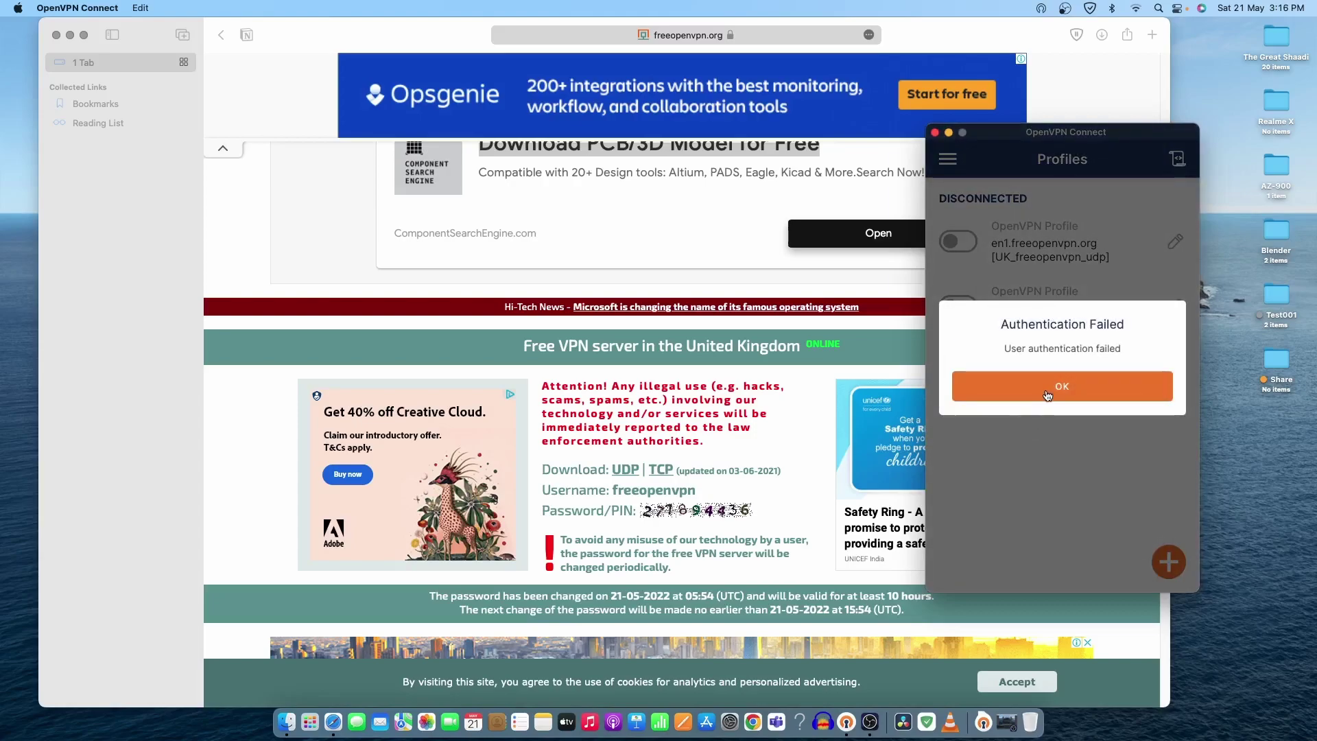
click(1047, 394)
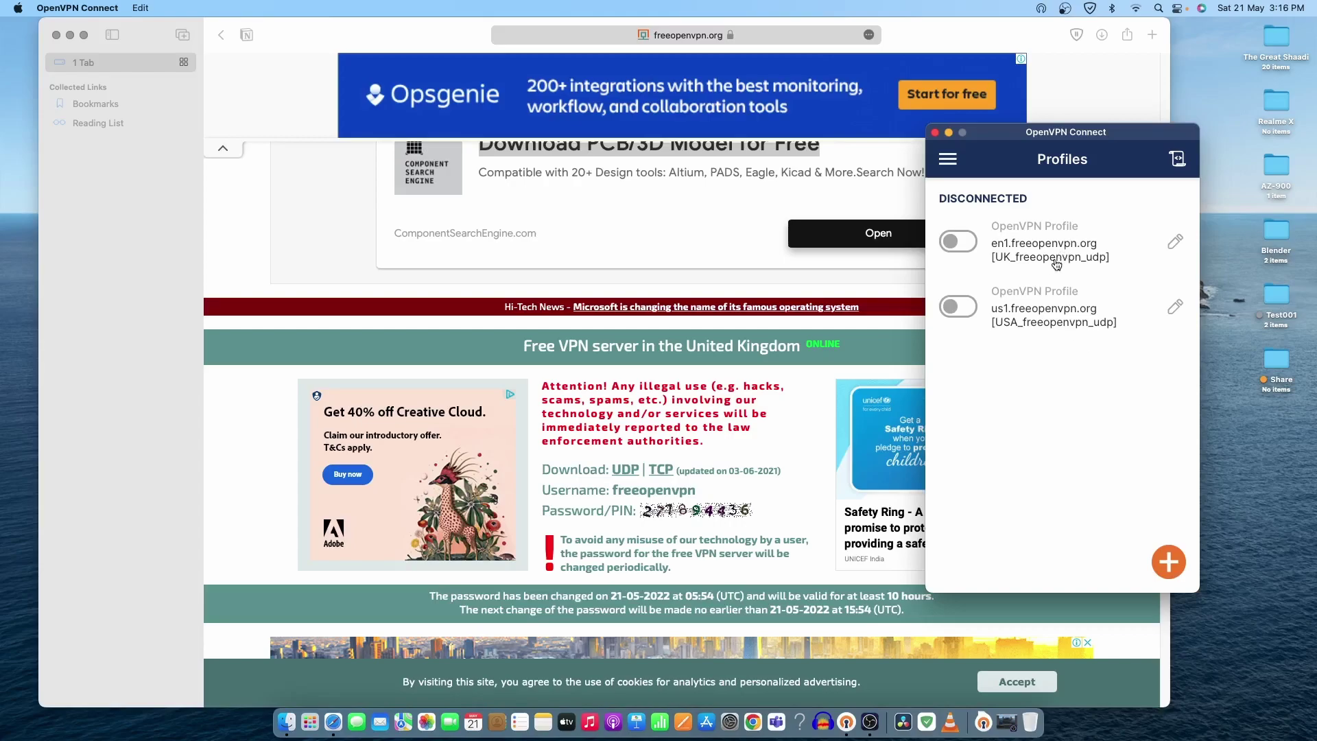
Step: Cancel the UK password prompt and delete the en1.freeopenvpn.org profile from its settings
click(1006, 238)
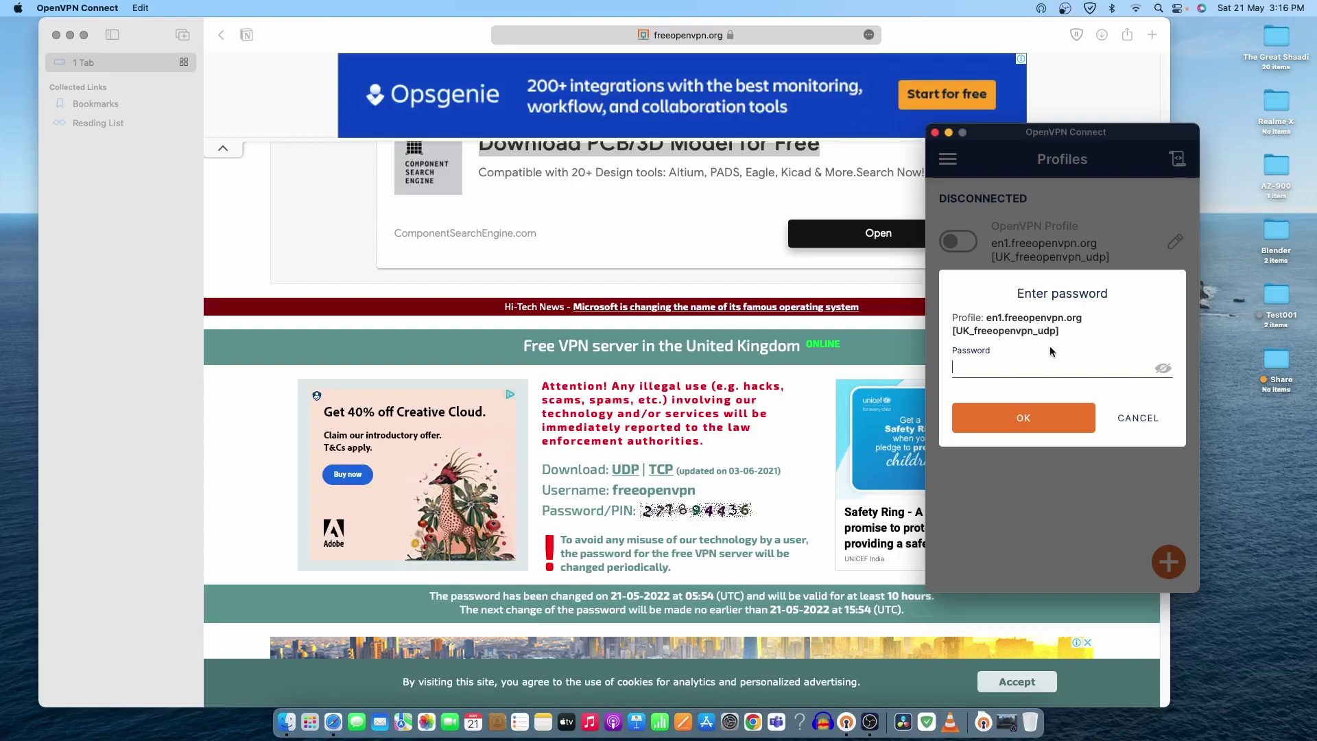
click(1138, 418)
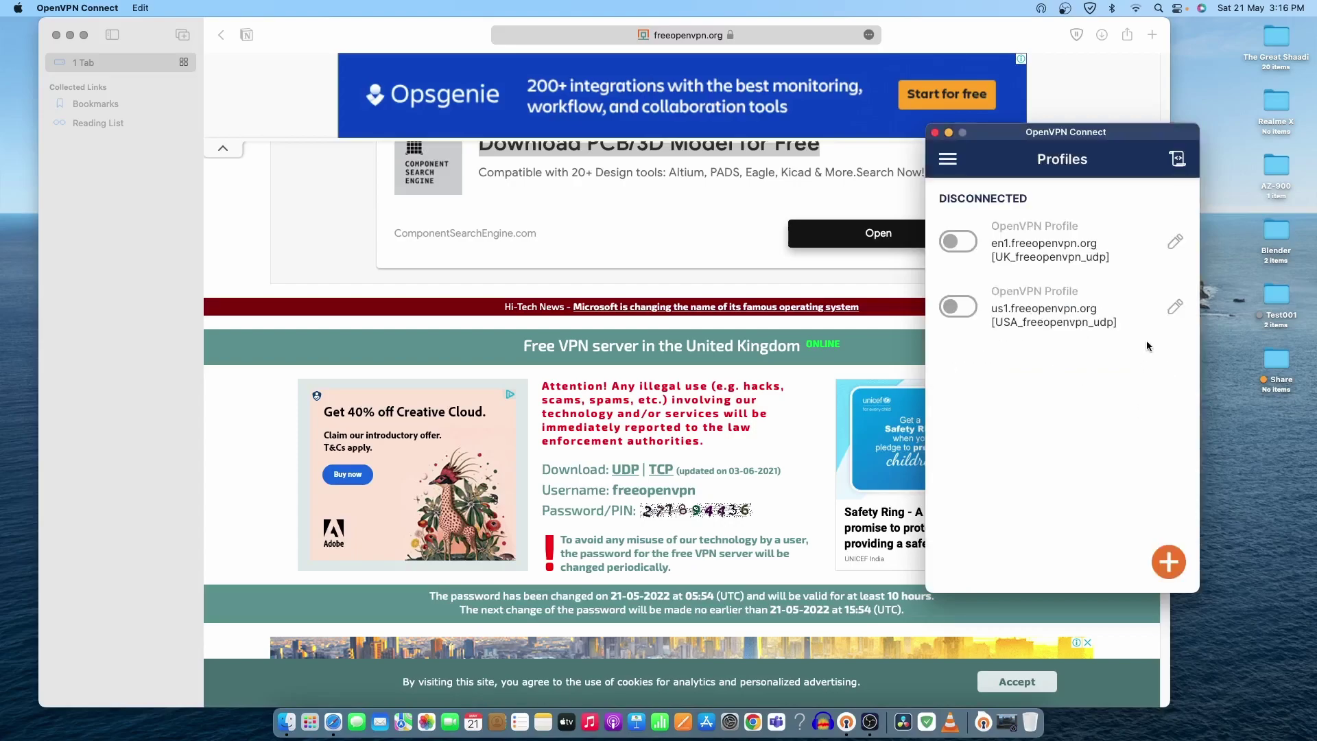
click(1174, 248)
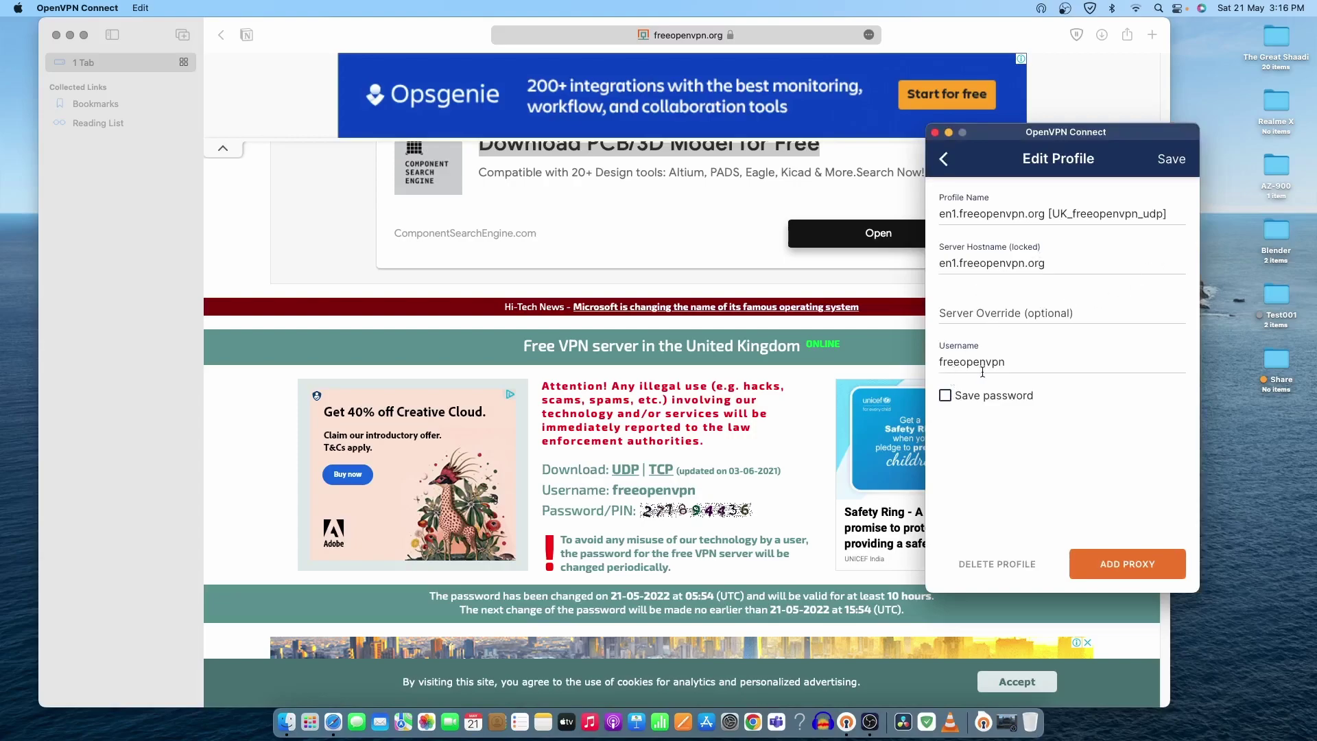
click(1003, 572)
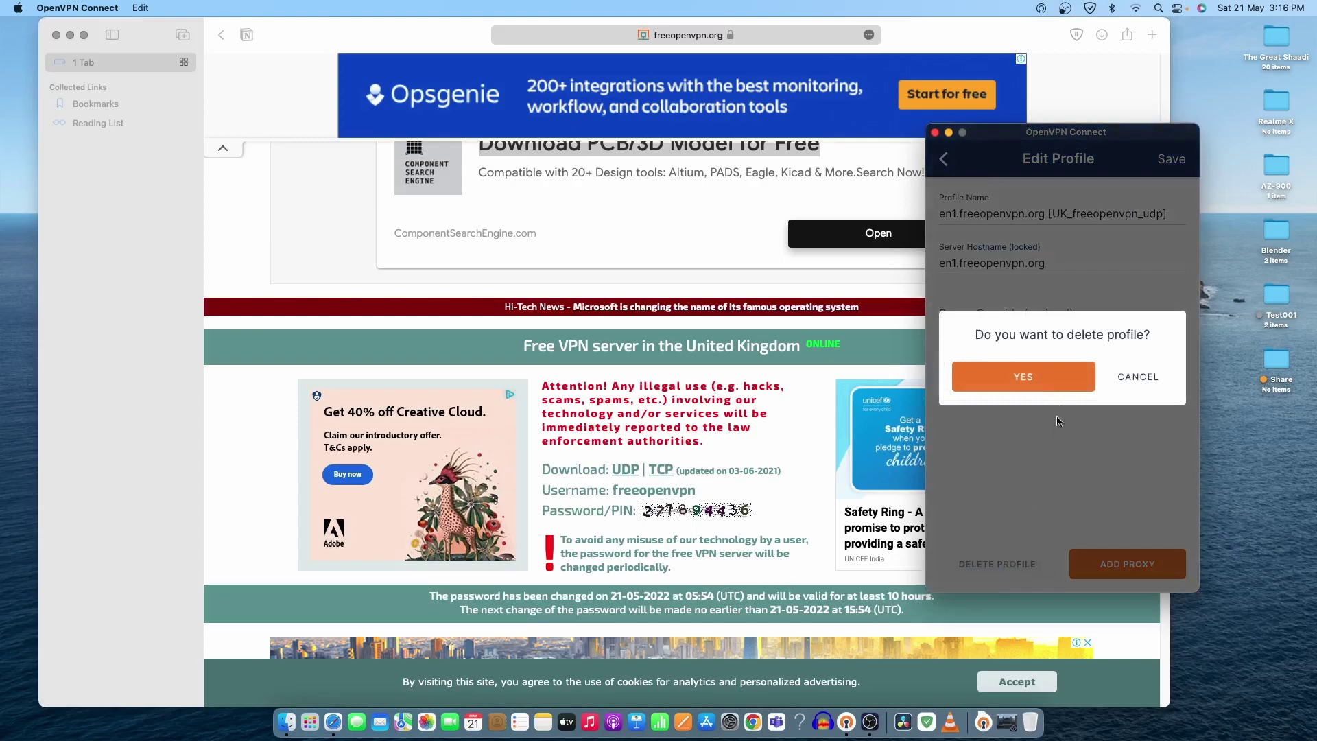
click(1051, 388)
Step: Re-import the UK_freeopenvpn_udp.ovpn profile from file
click(1176, 570)
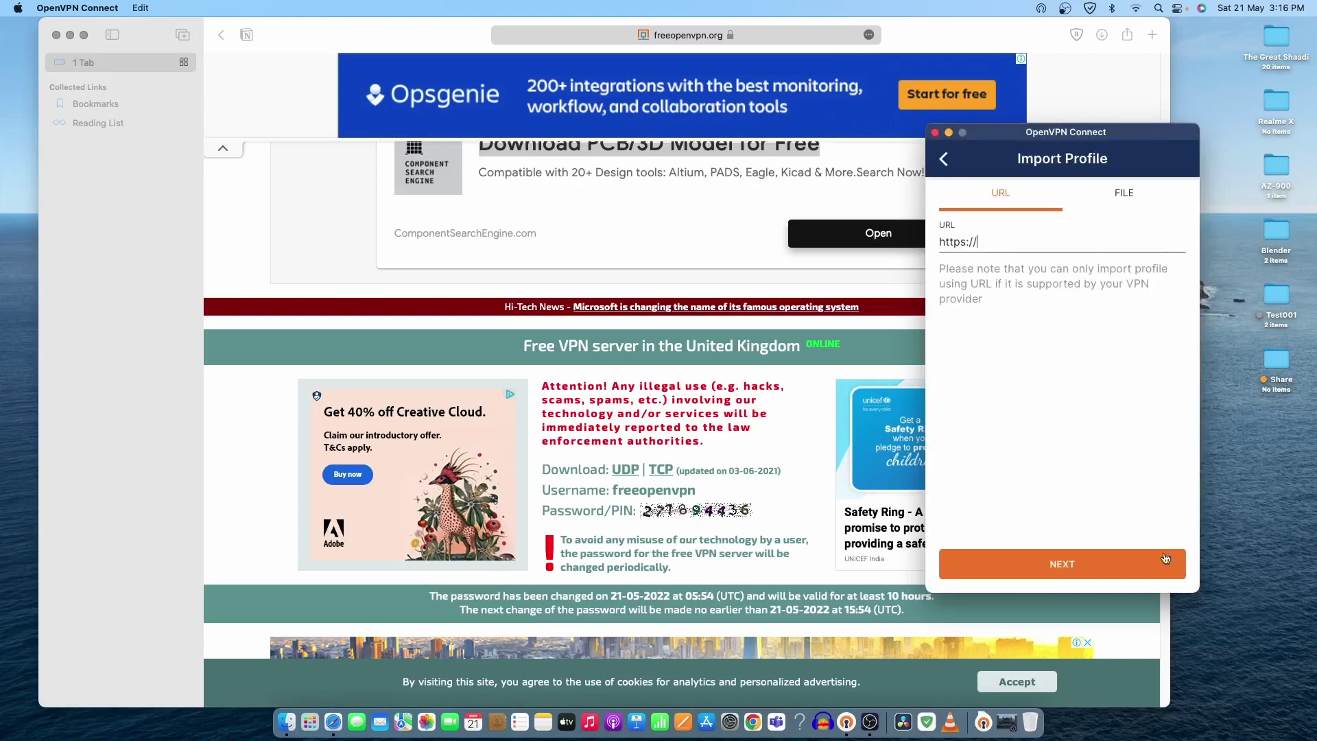
click(1119, 205)
click(1065, 439)
click(934, 396)
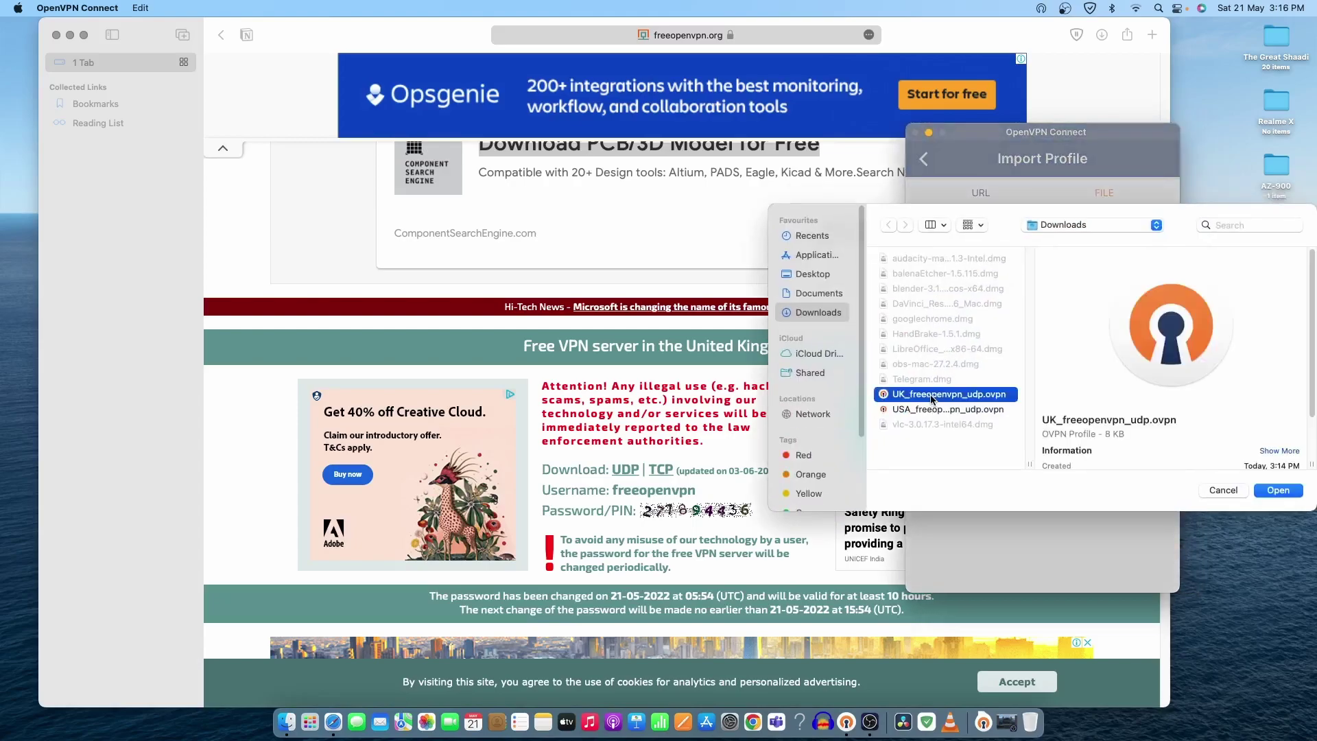
click(1278, 490)
Step: Enter the site's username and corrected password, then save the profile and connect
click(1062, 305)
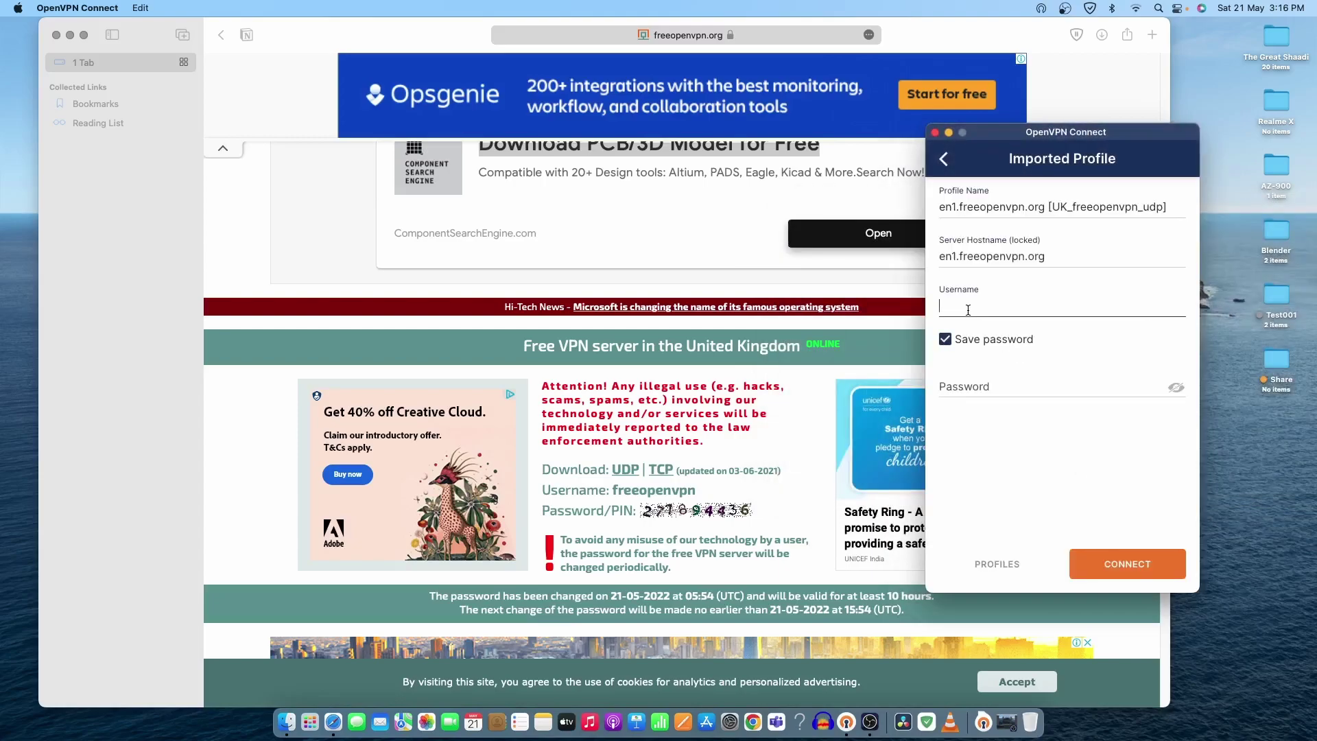
text(freeopenvpn)
click(983, 389)
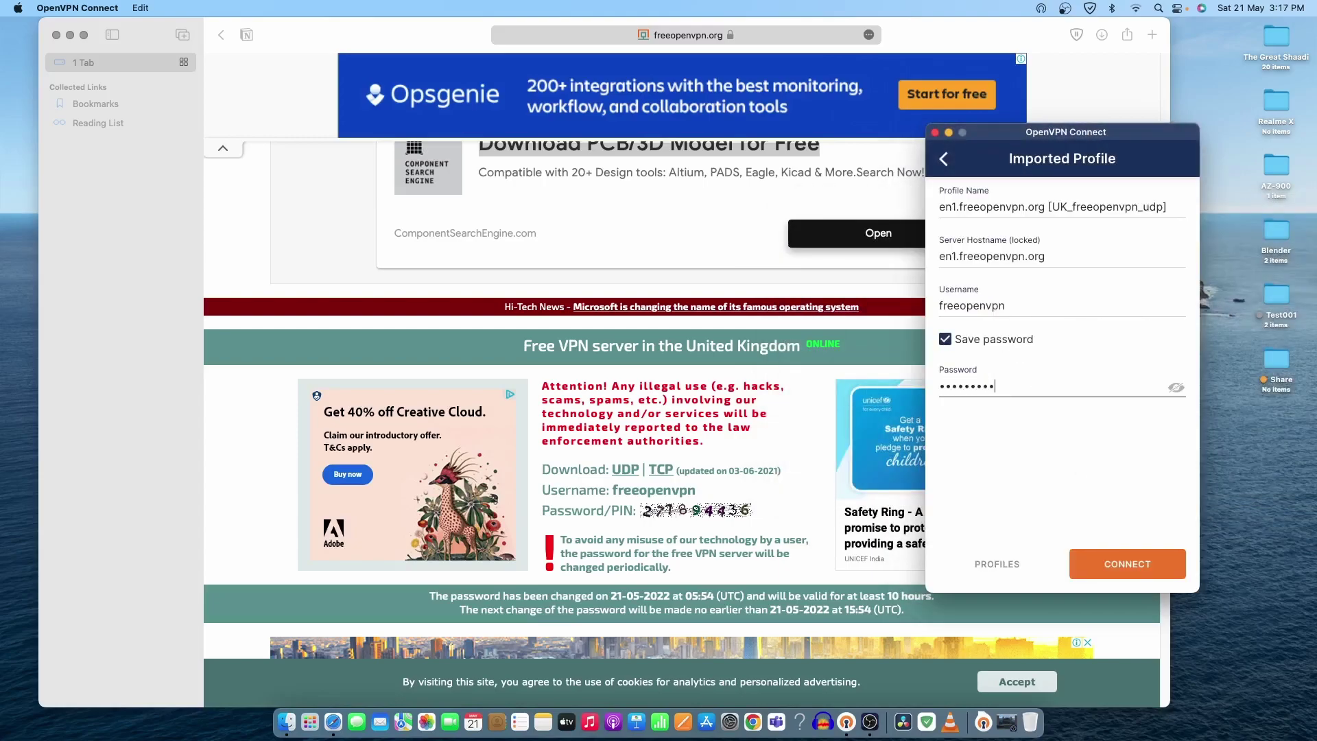
click(1176, 388)
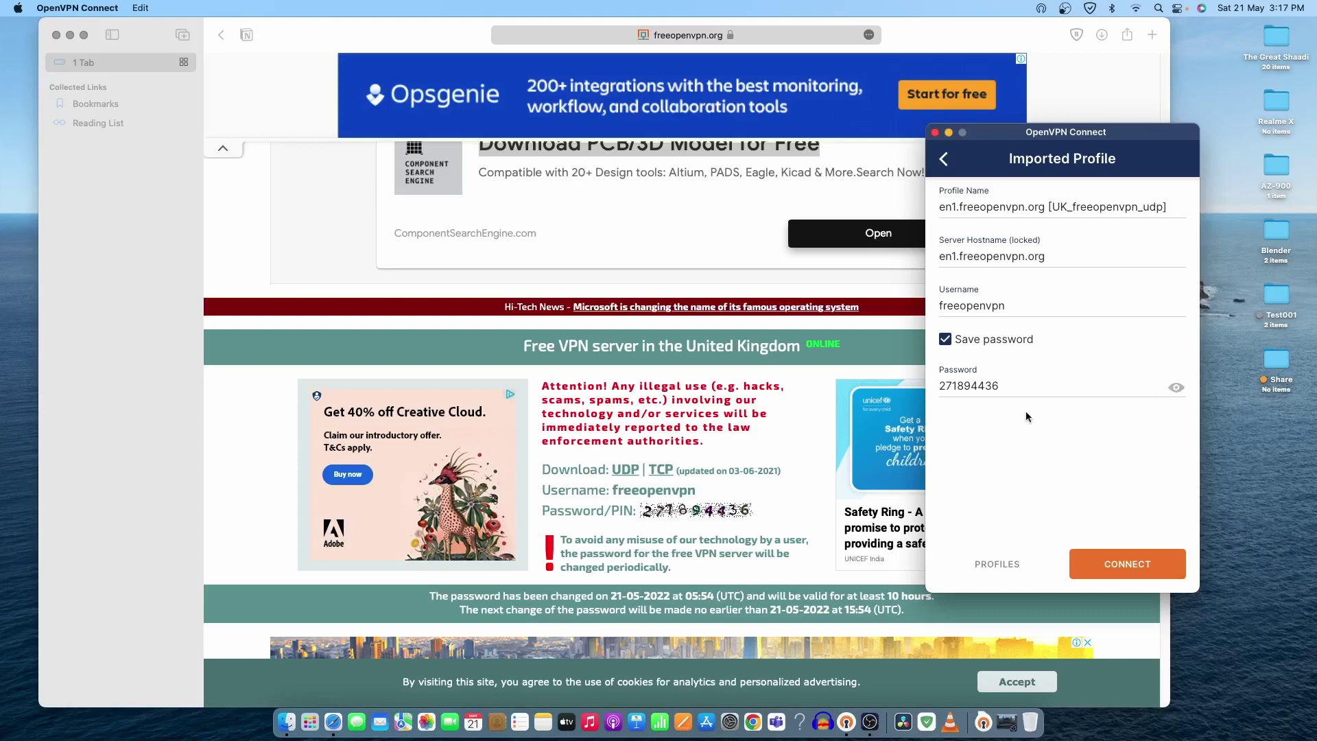
click(994, 395)
key(BackSpace)
text(7)
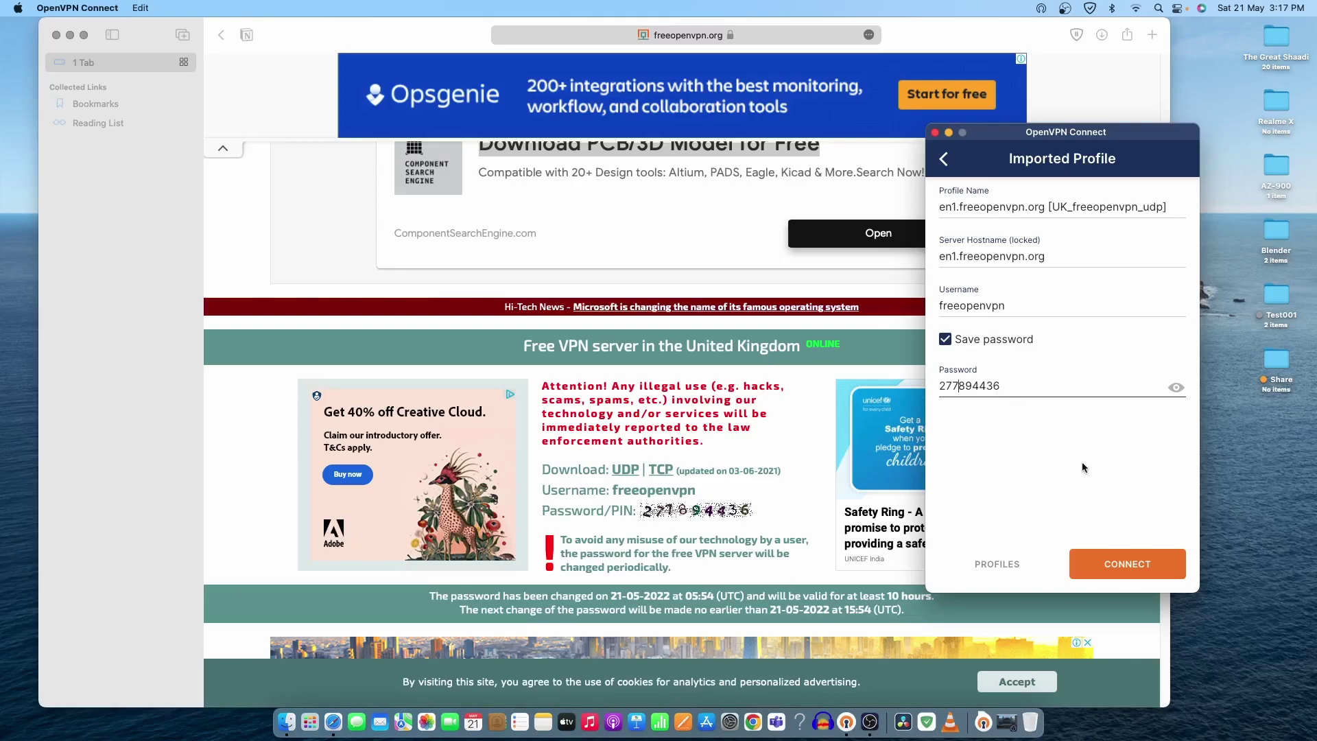
click(1104, 564)
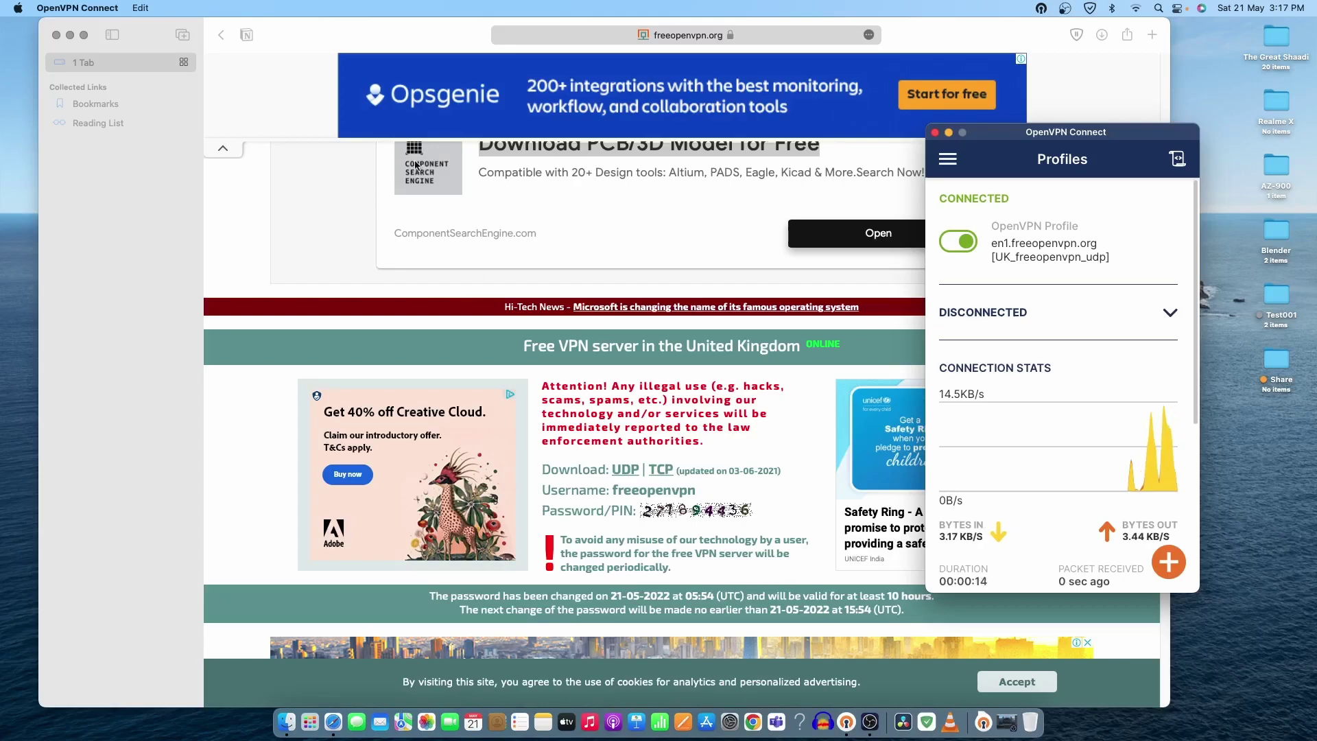
Step: Open testmyspeed.com in a new Safari tab to run a speed test
click(1150, 35)
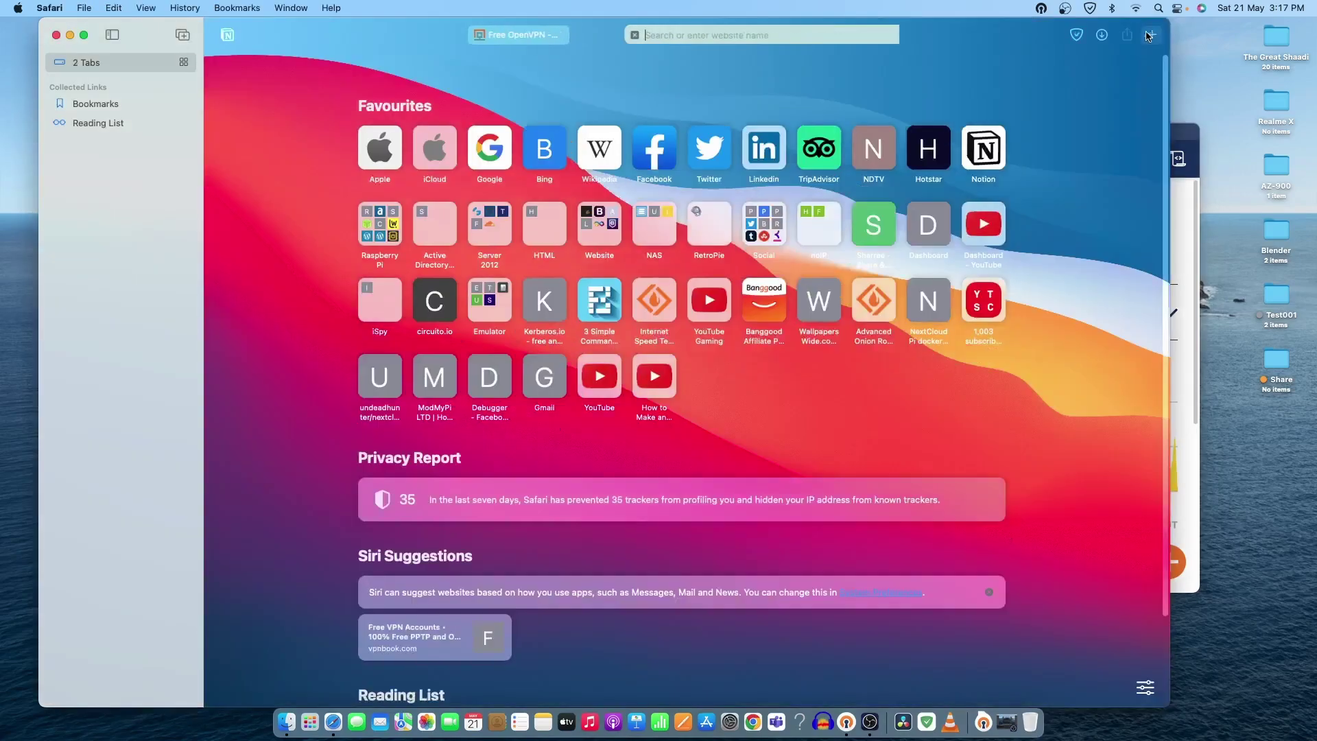
text(testmyspeed.com)
key(Return)
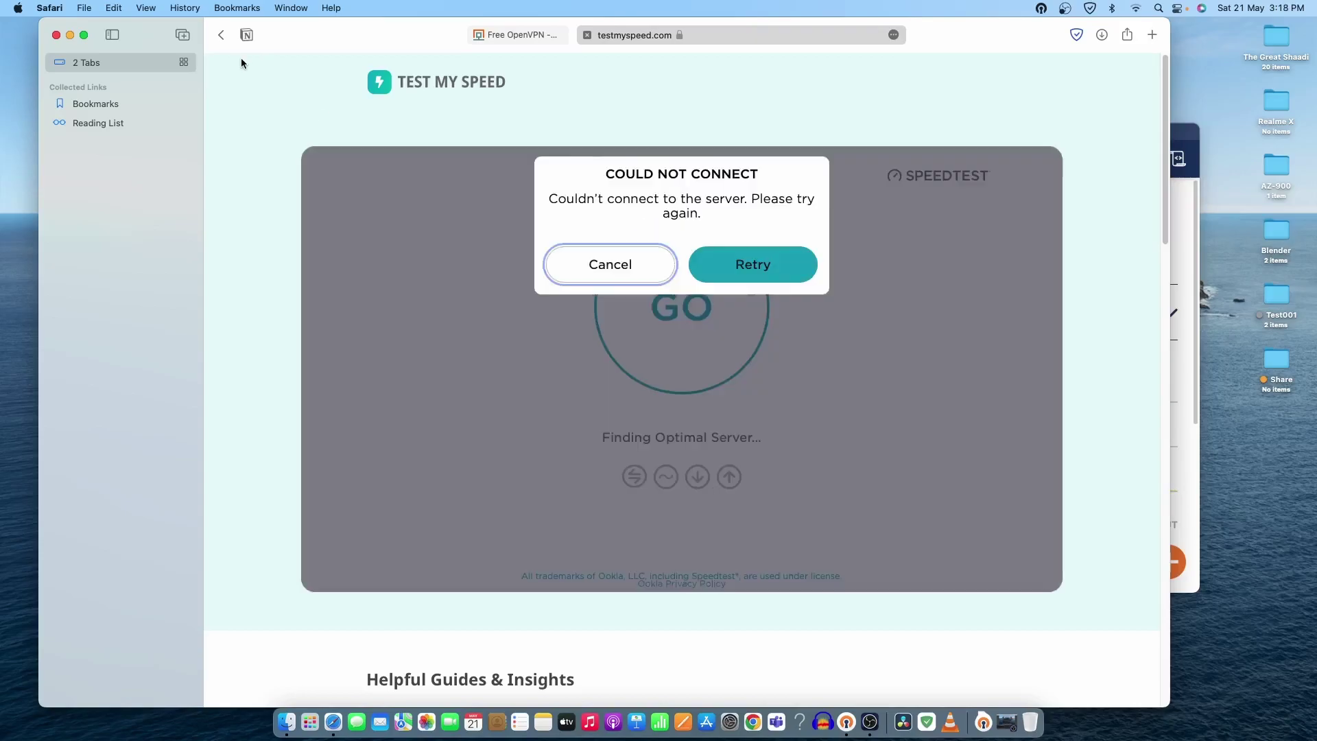
Step: Search Google for 'testmyspeed' and open the speedtest.net result
key(super+l)
text(go)
key(Return)
text(testmyspeed)
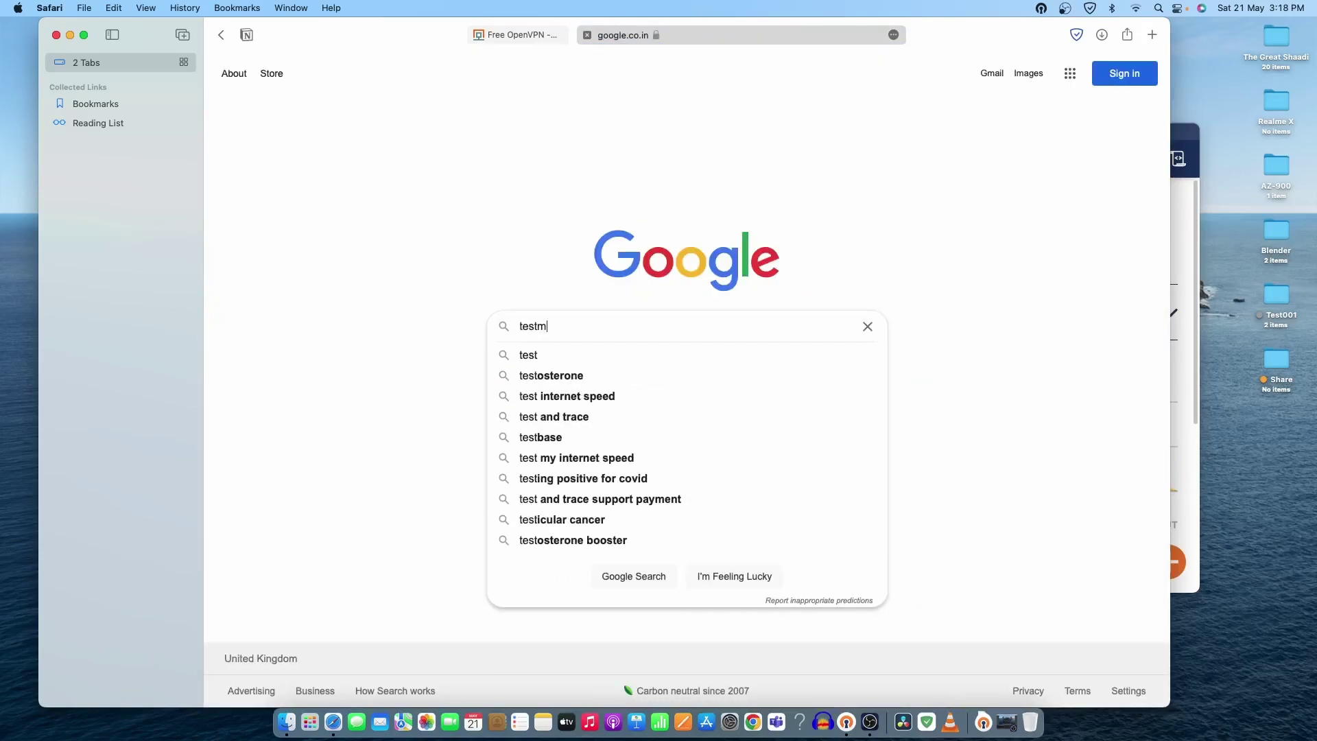
key(Return)
click(480, 500)
Step: Highlight the provider name Clouvider Limited and dismiss the data-privacy notice
scroll(802, 329, down, 2)
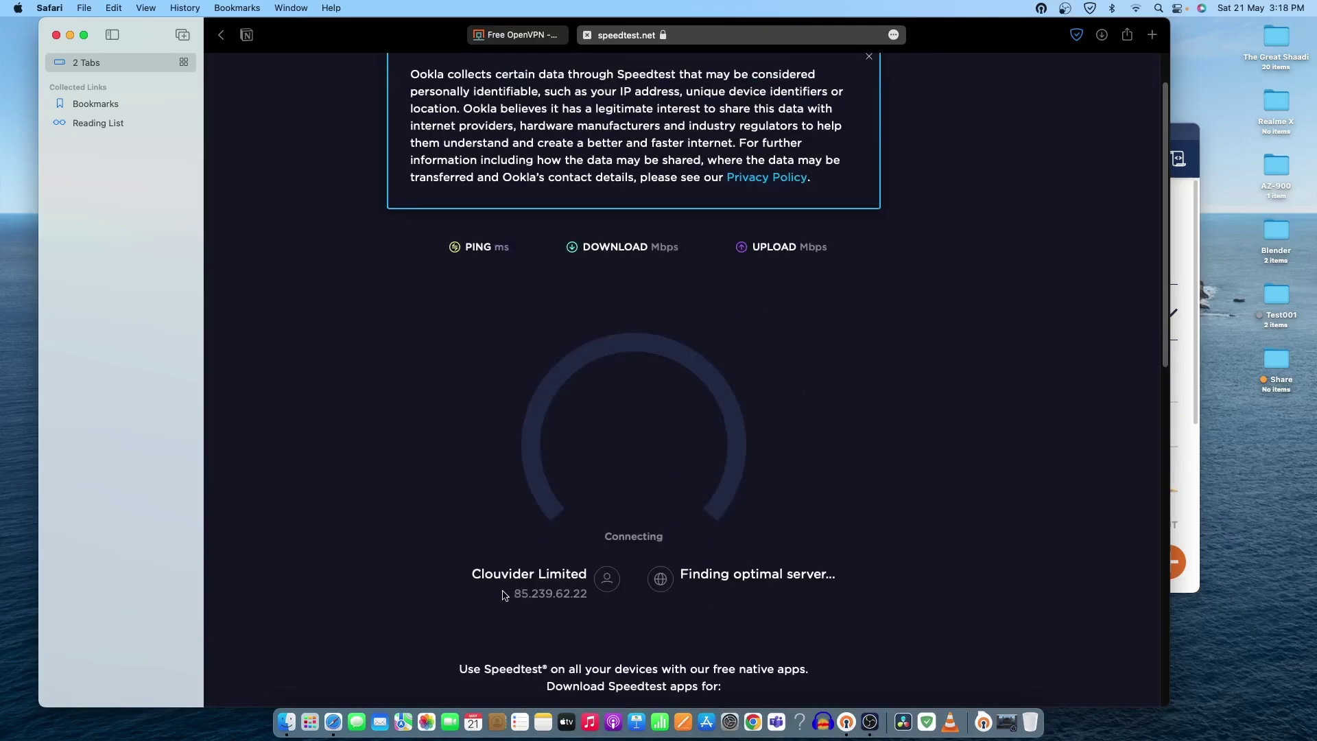
drag(472, 575, 585, 577)
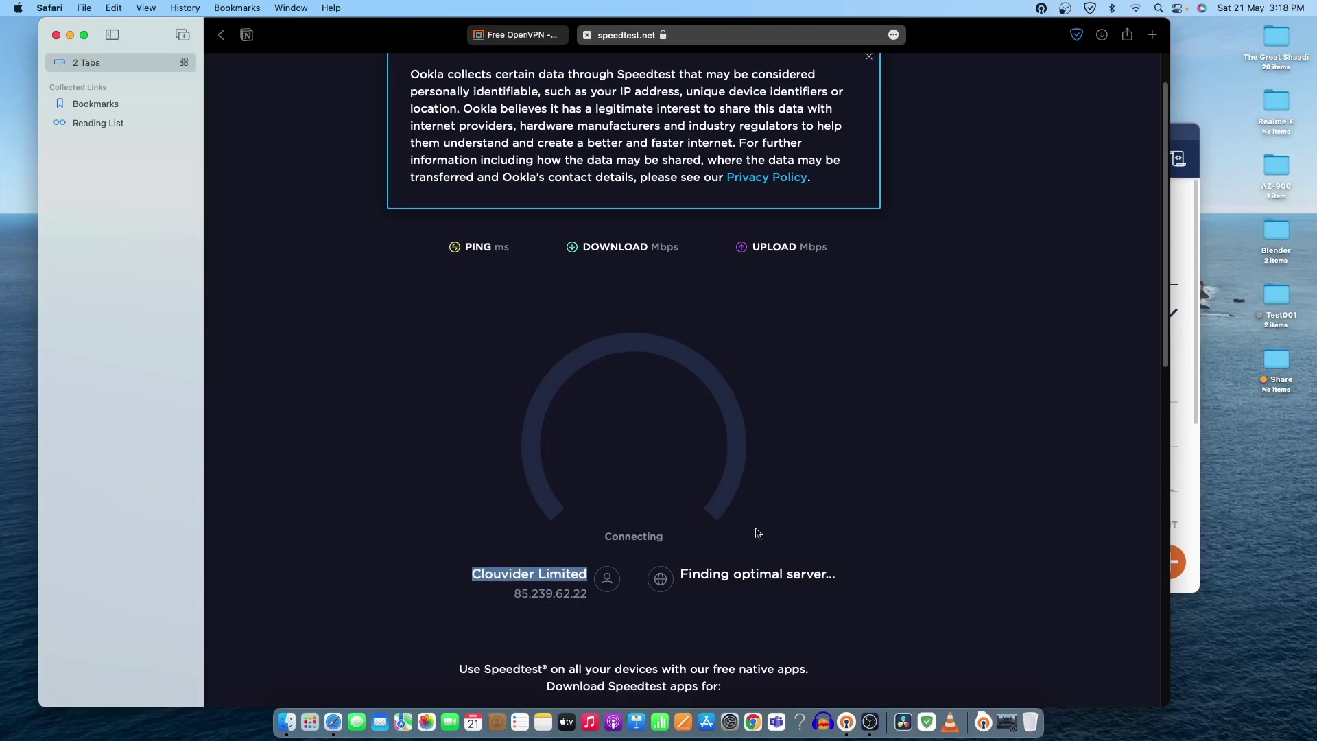
scroll(843, 475, up, 2)
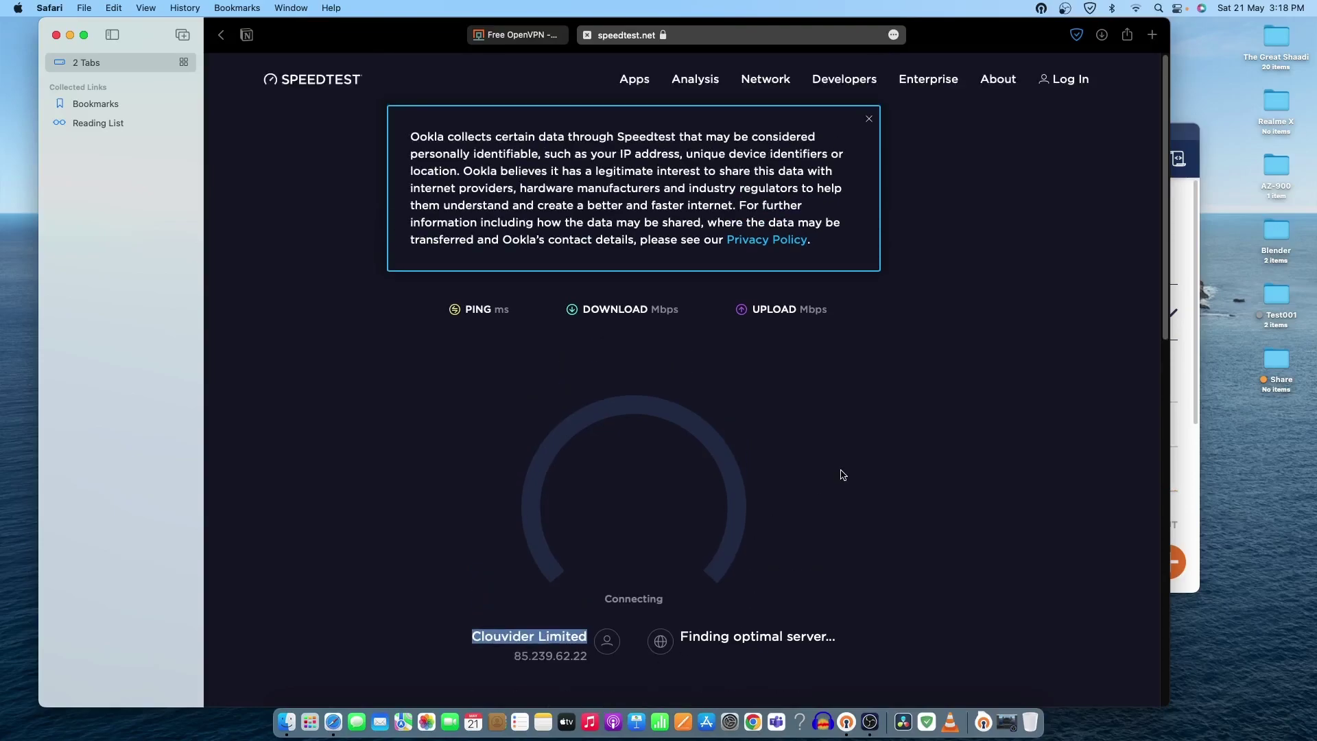
click(869, 120)
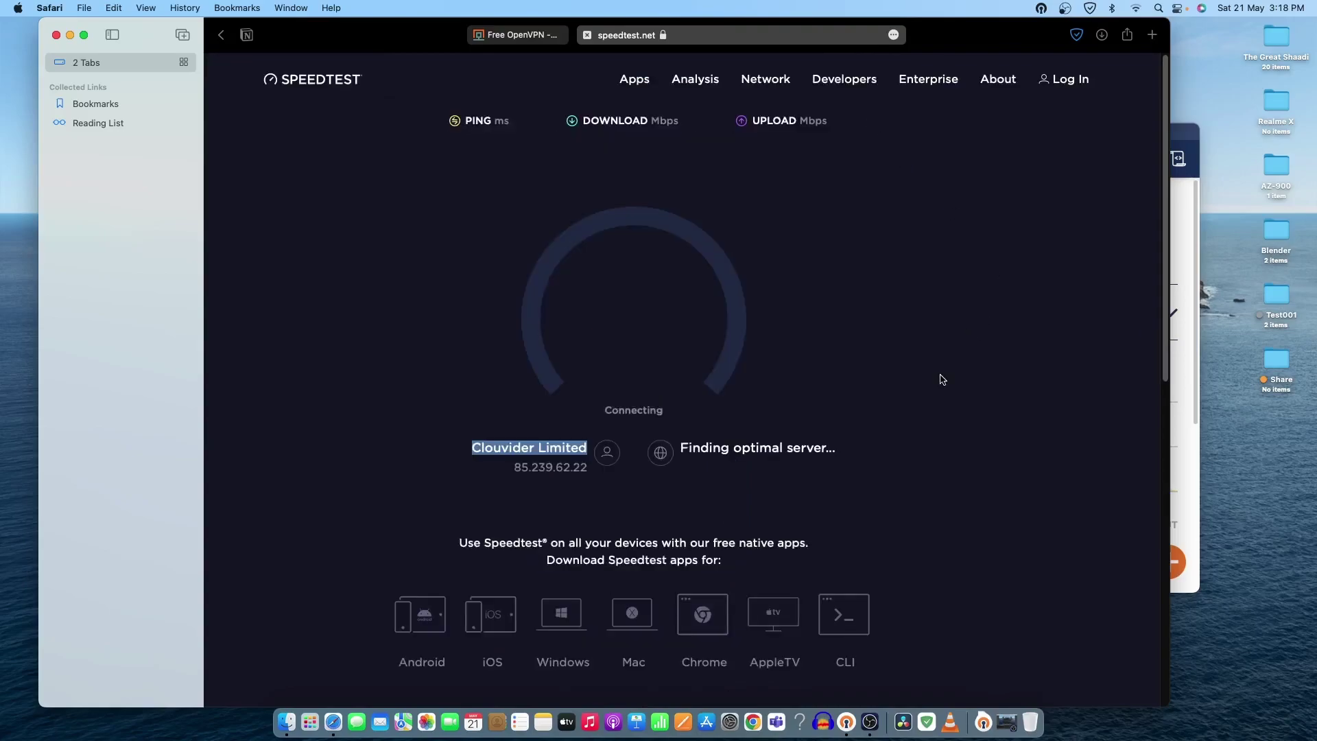
Step: Copy the speedtest.net web address from Safari's address bar
click(679, 35)
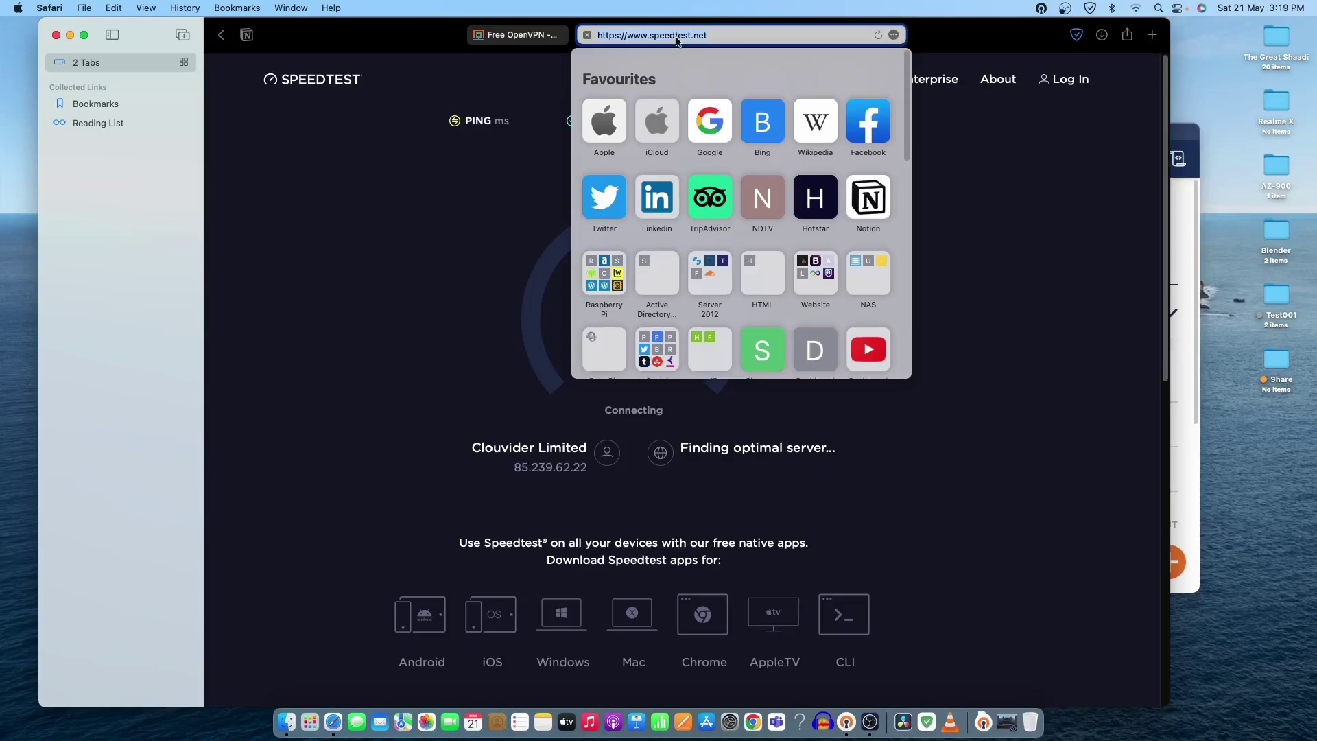
right_click(677, 41)
click(710, 63)
click(754, 724)
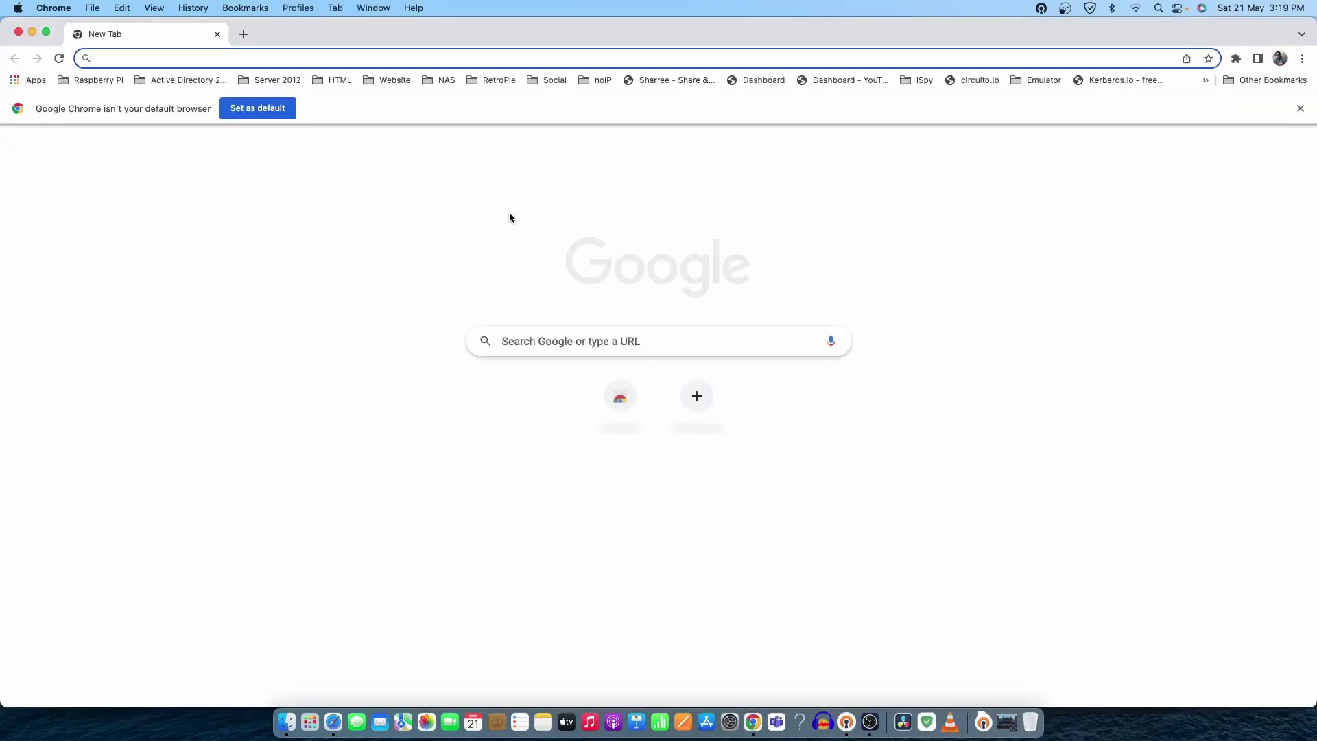
Step: Paste and load the speedtest.net address in Google Chrome's address bar
right_click(300, 59)
click(439, 170)
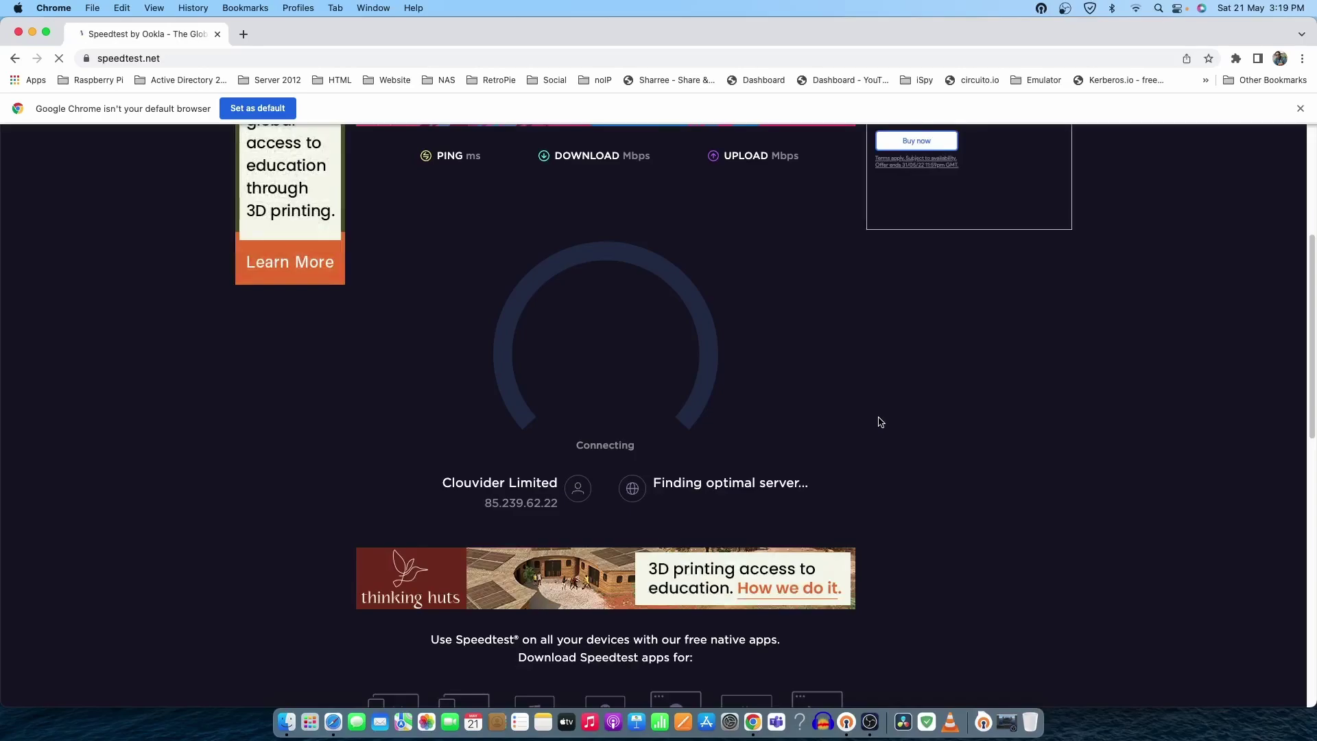
key(super+Tab)
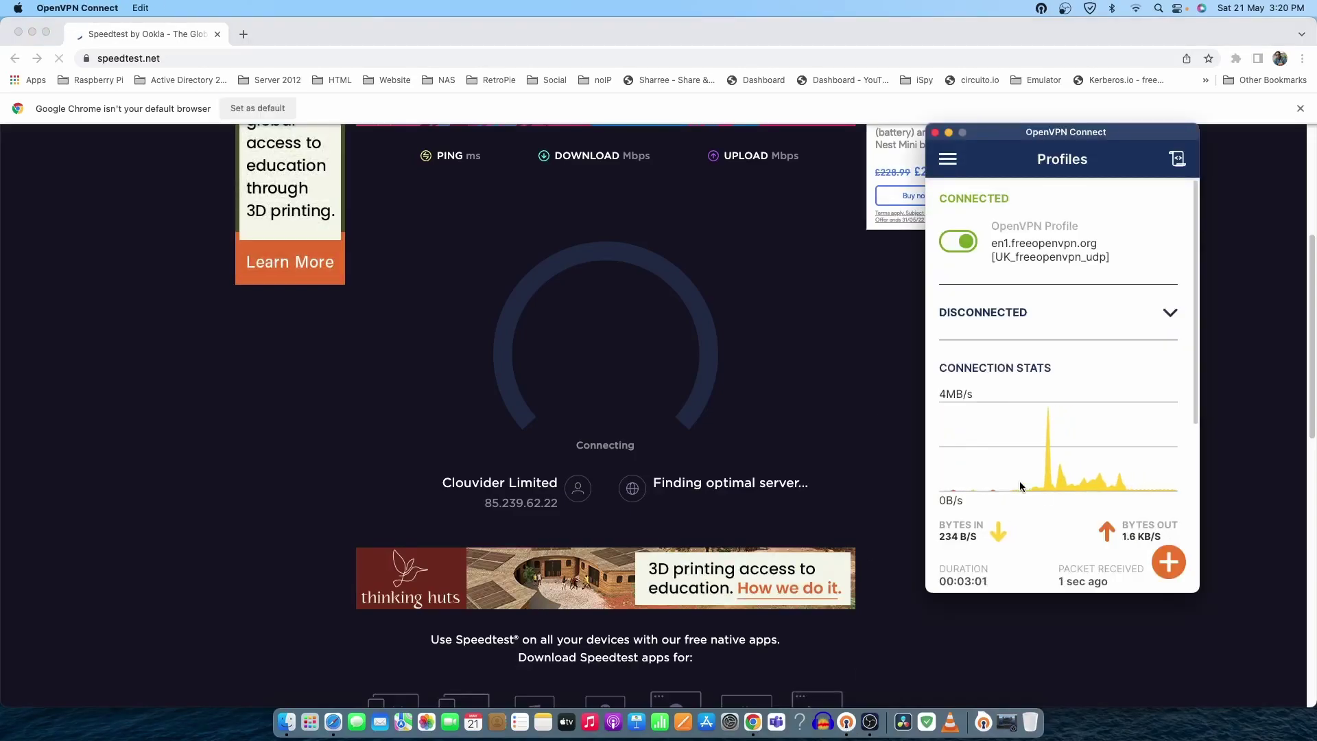
scroll(1133, 435, down, 5)
scroll(1133, 435, up, 5)
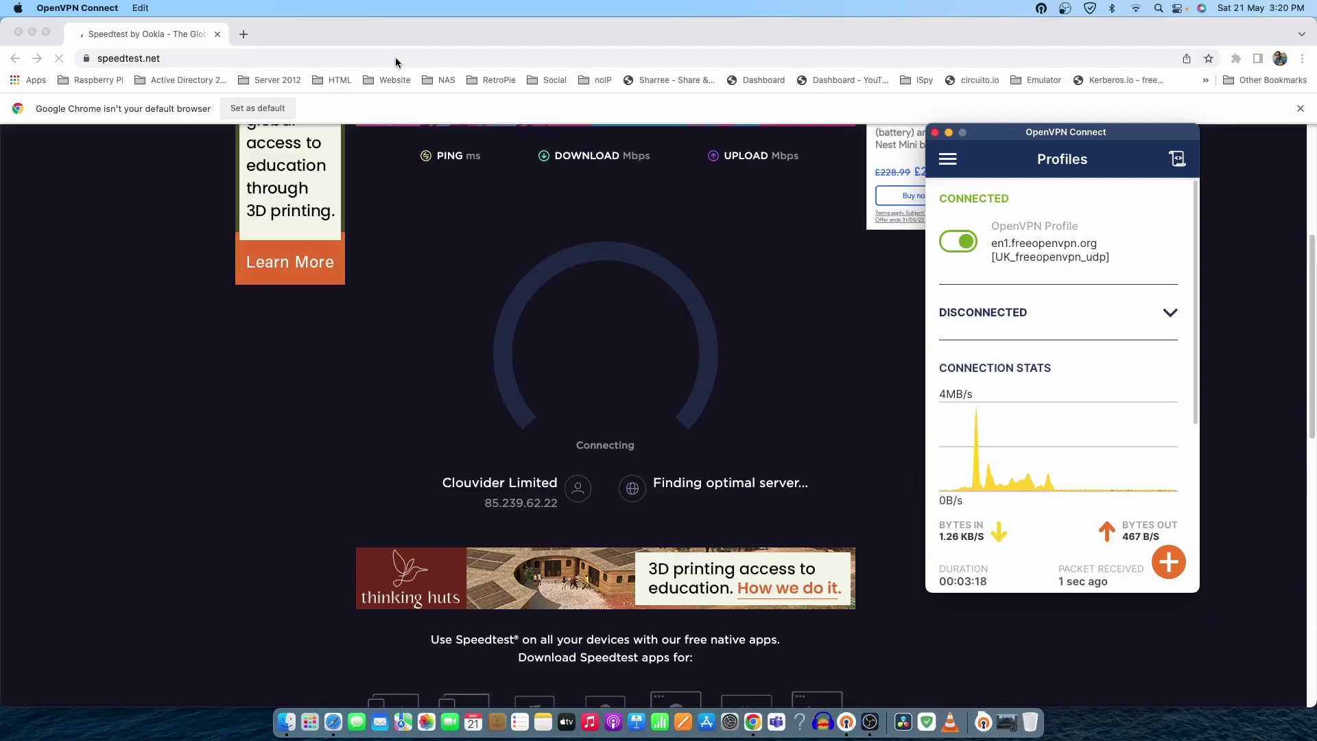
click(334, 58)
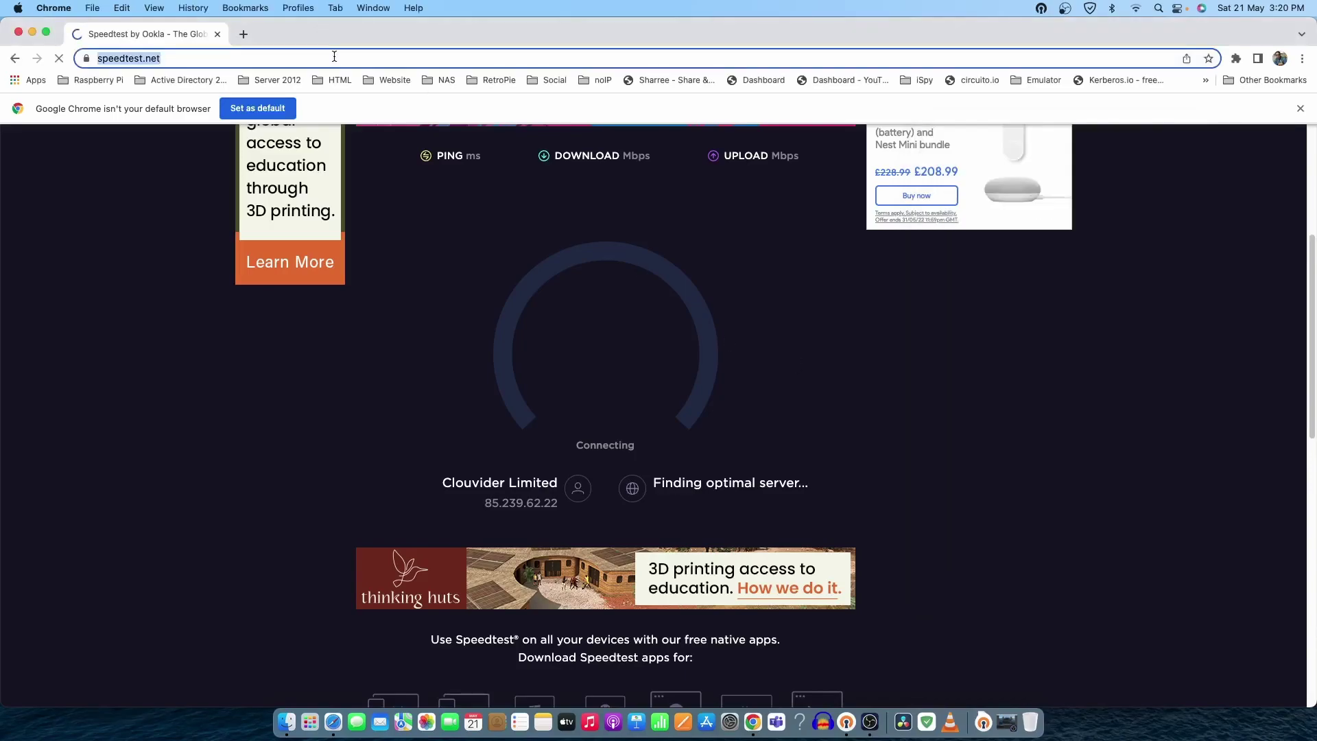
Step: Disconnect the UK VPN profile in OpenVPN Connect, then reload speedtest.net in Chrome
click(846, 720)
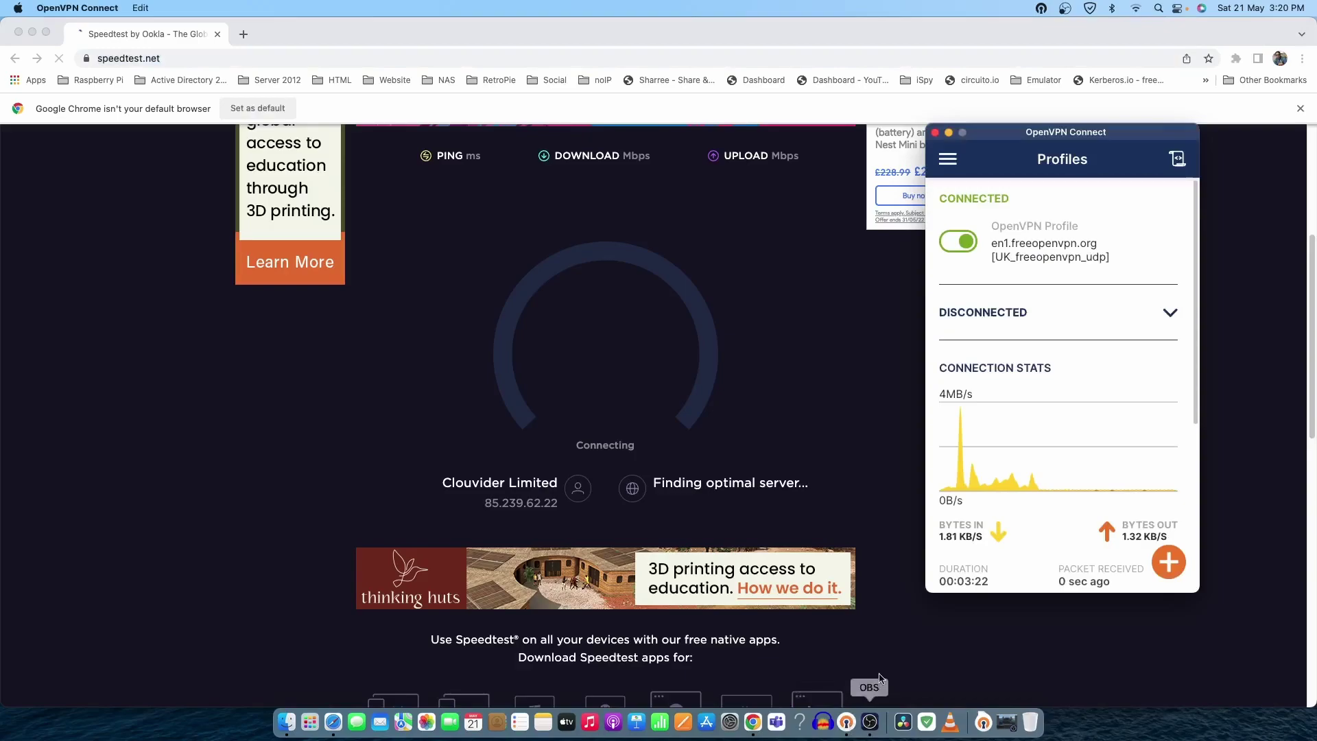
click(957, 247)
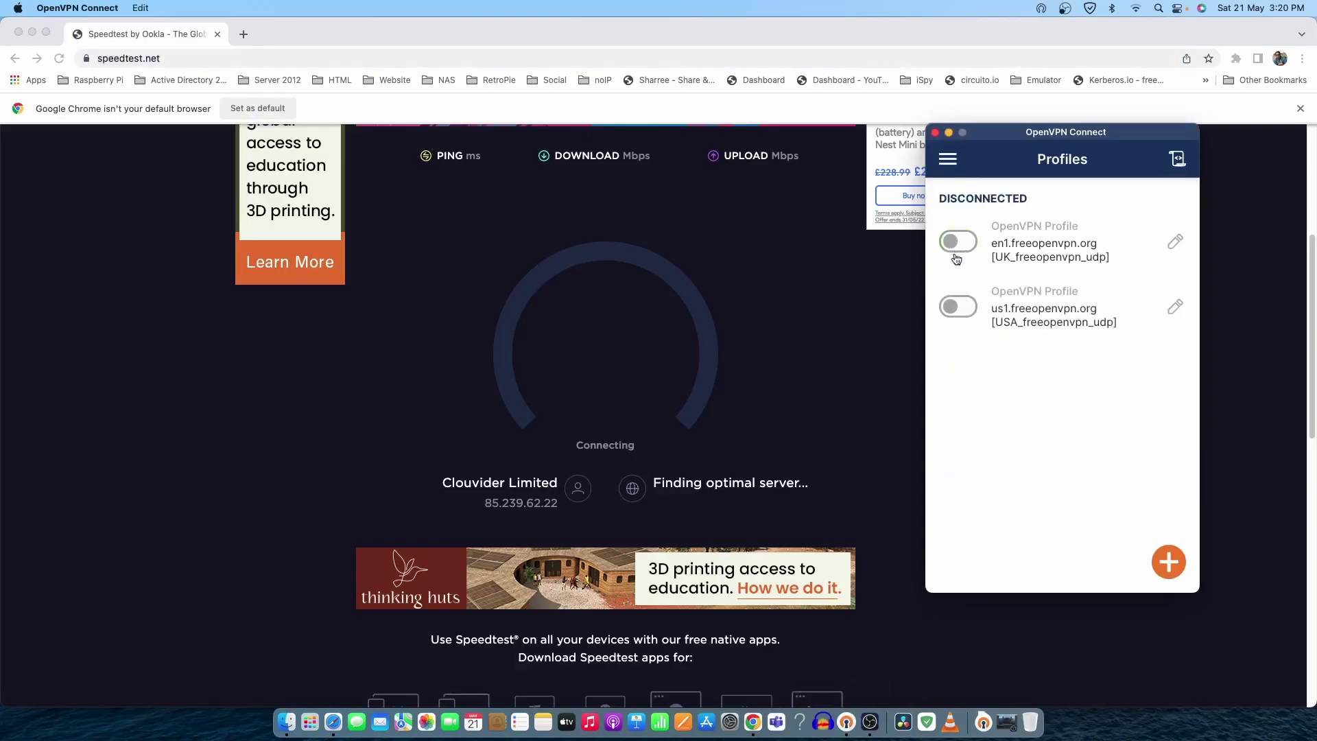
click(582, 61)
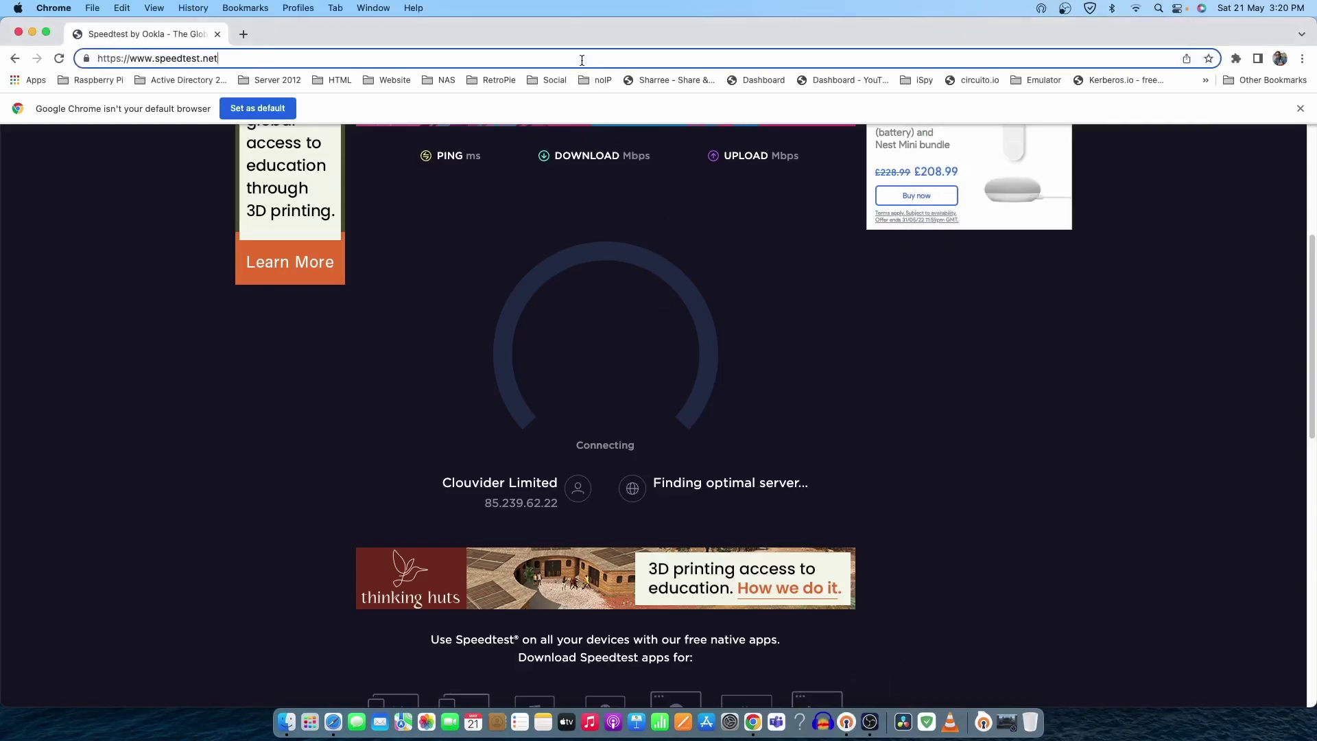
key(Return)
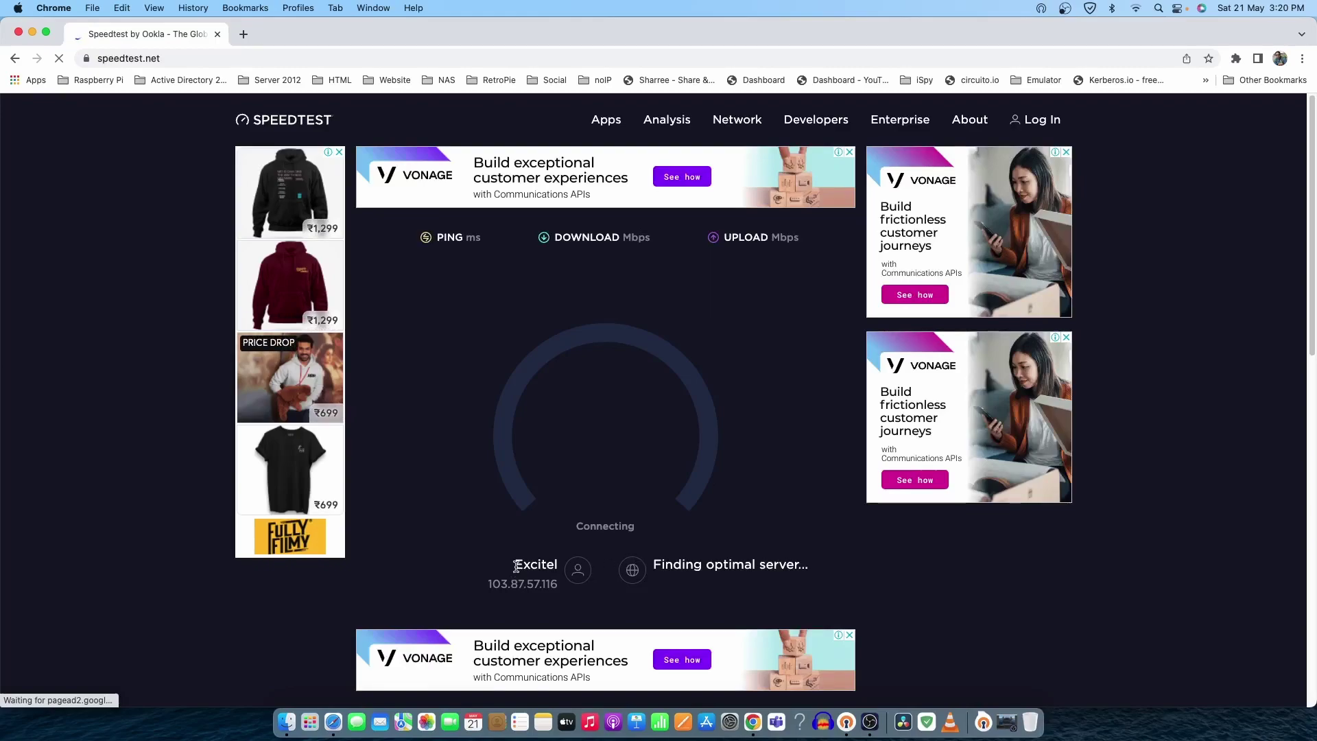
Step: Let the VPN-free speed test run over Excitel to 148 ms ping, then show OpenVPN Connect
scroll(516, 567, down, 5)
scroll(559, 568, up, 5)
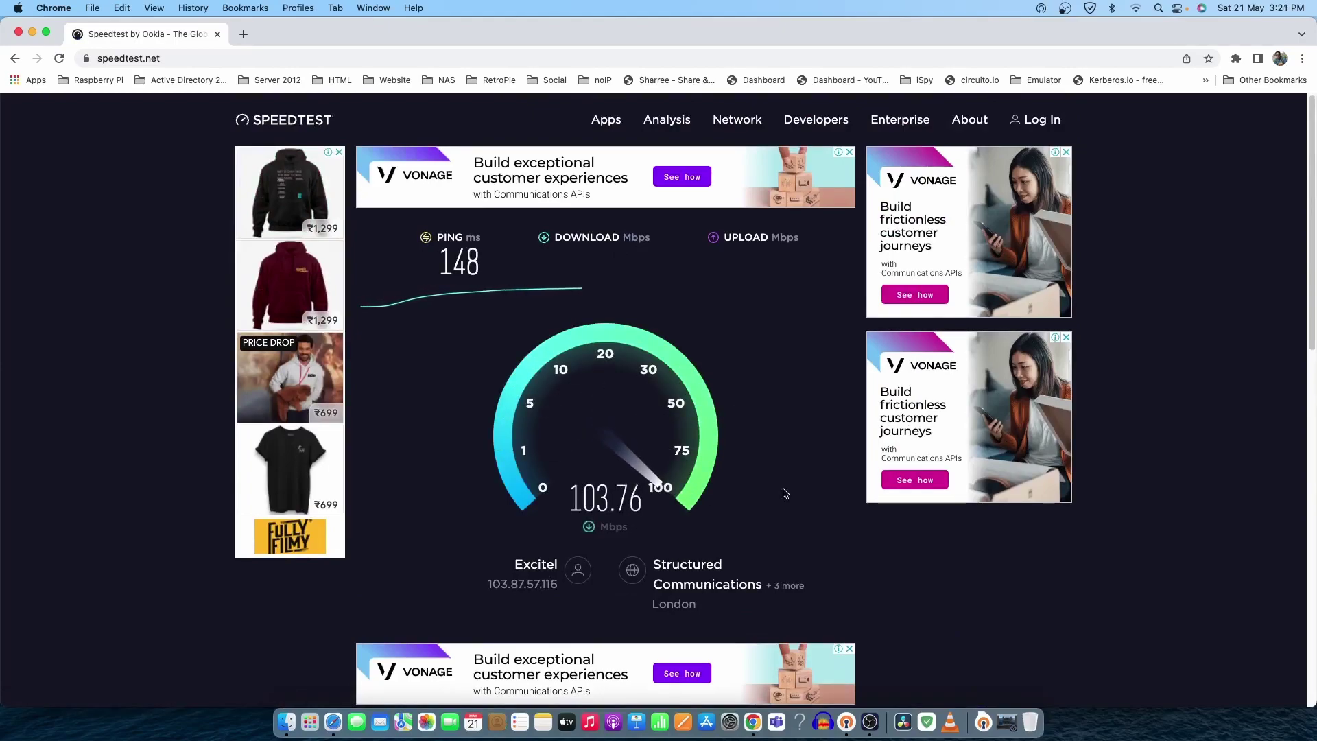
click(847, 721)
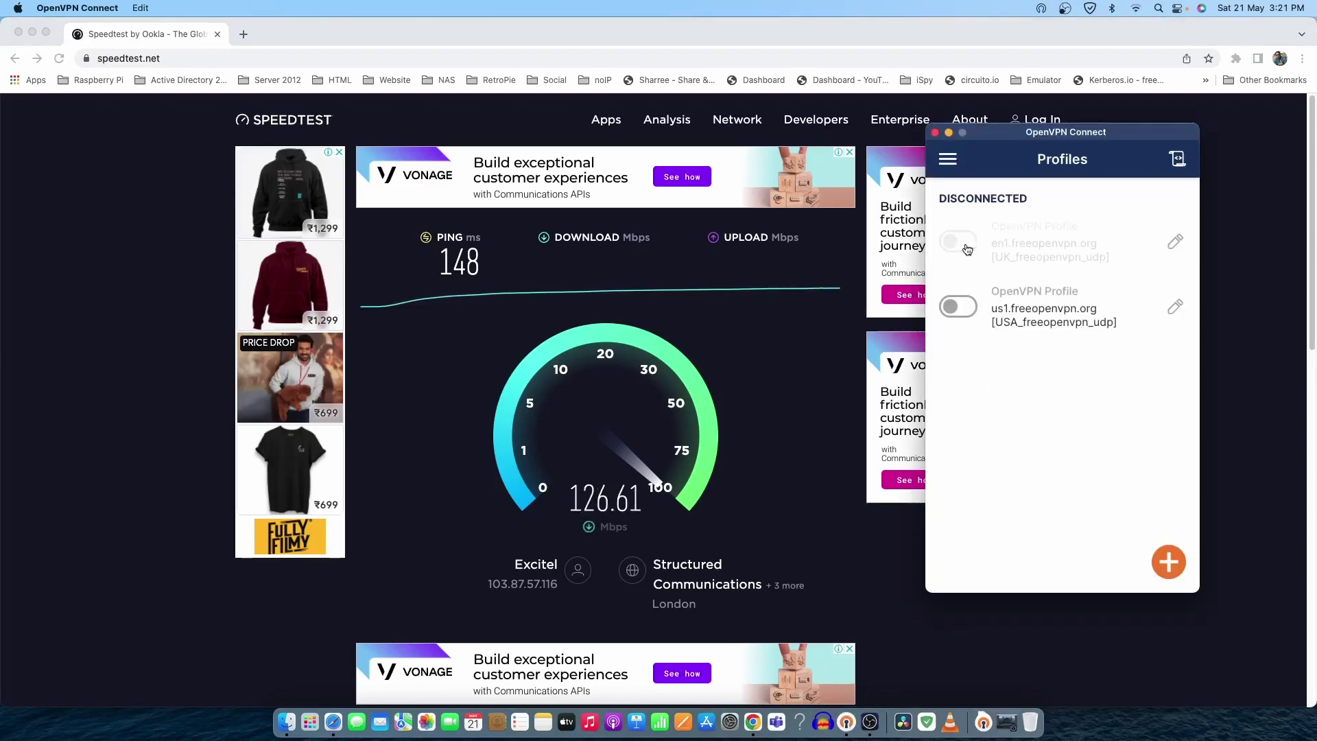
Step: Switch on the en1.freeopenvpn.org [UK_freeopenvpn_udp] profile to reconnect it
click(968, 249)
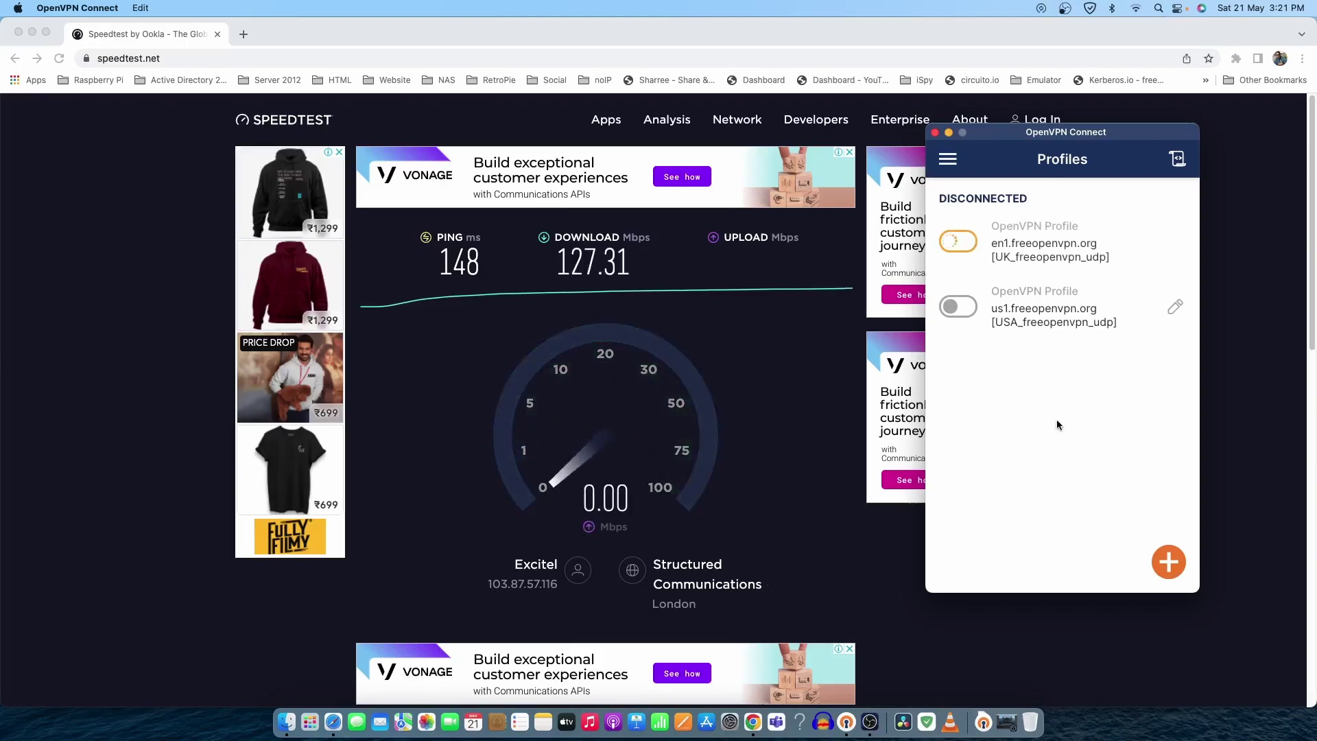